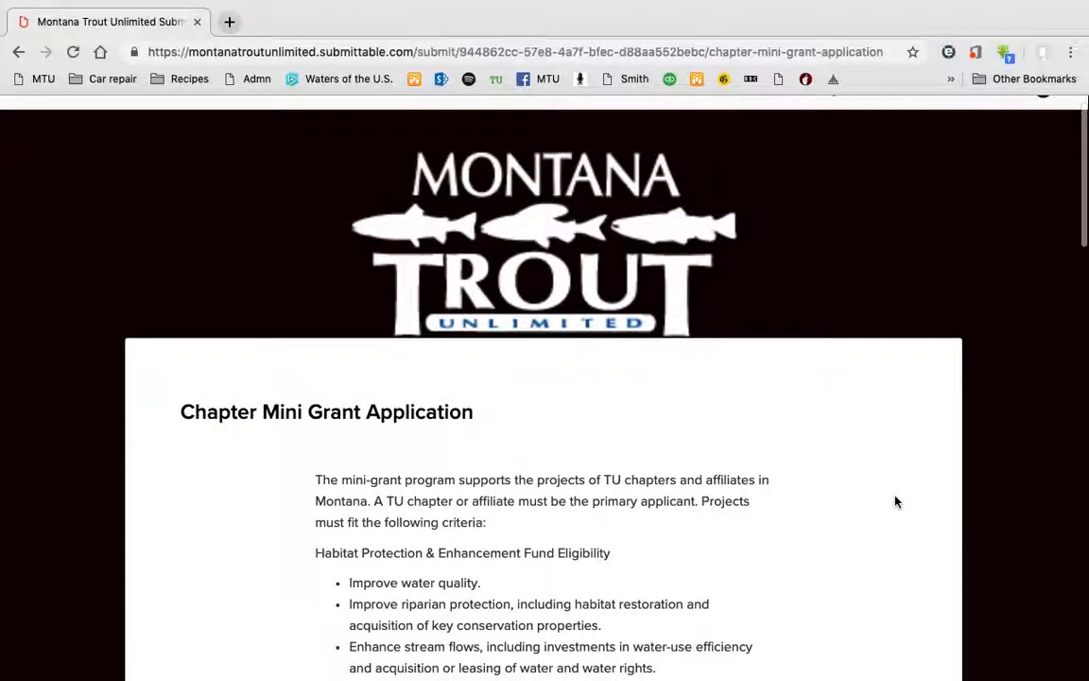
scroll(896, 490, "down", 9)
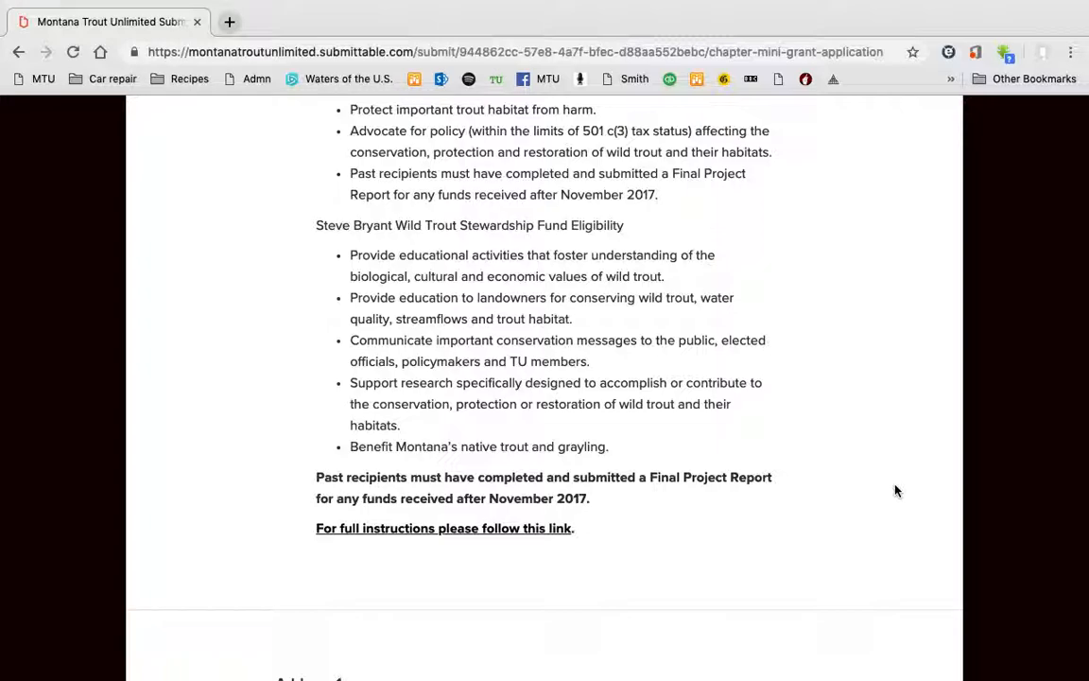
Review the mailing address and save it to continue to the application.
scroll(896, 491, "down", 3)
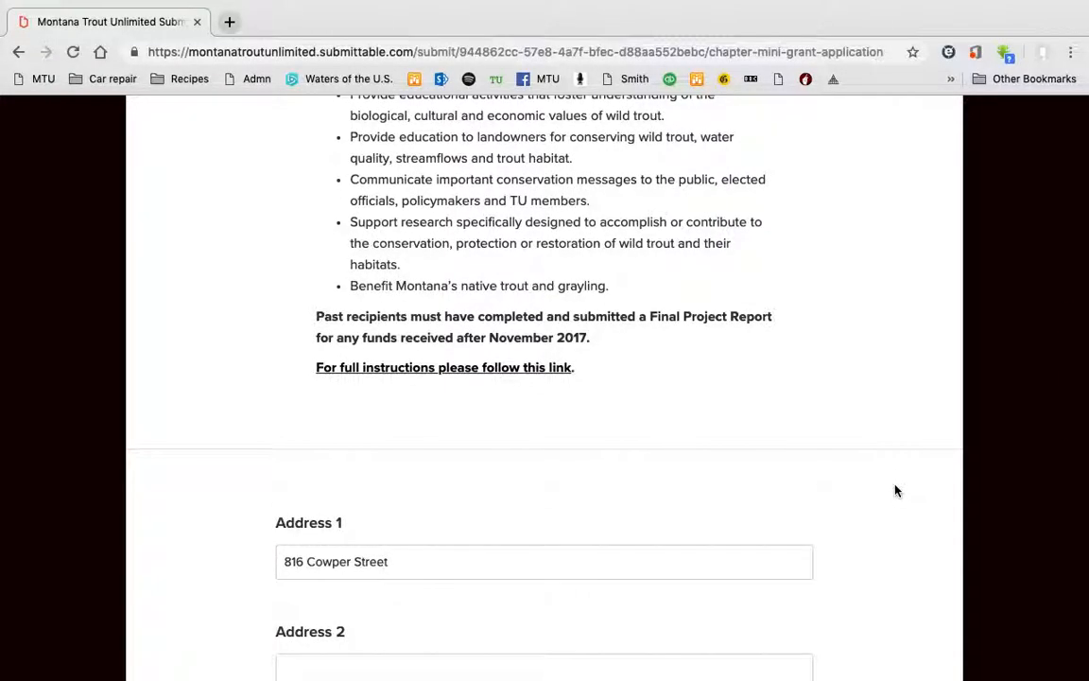
scroll(896, 491, "up", 10)
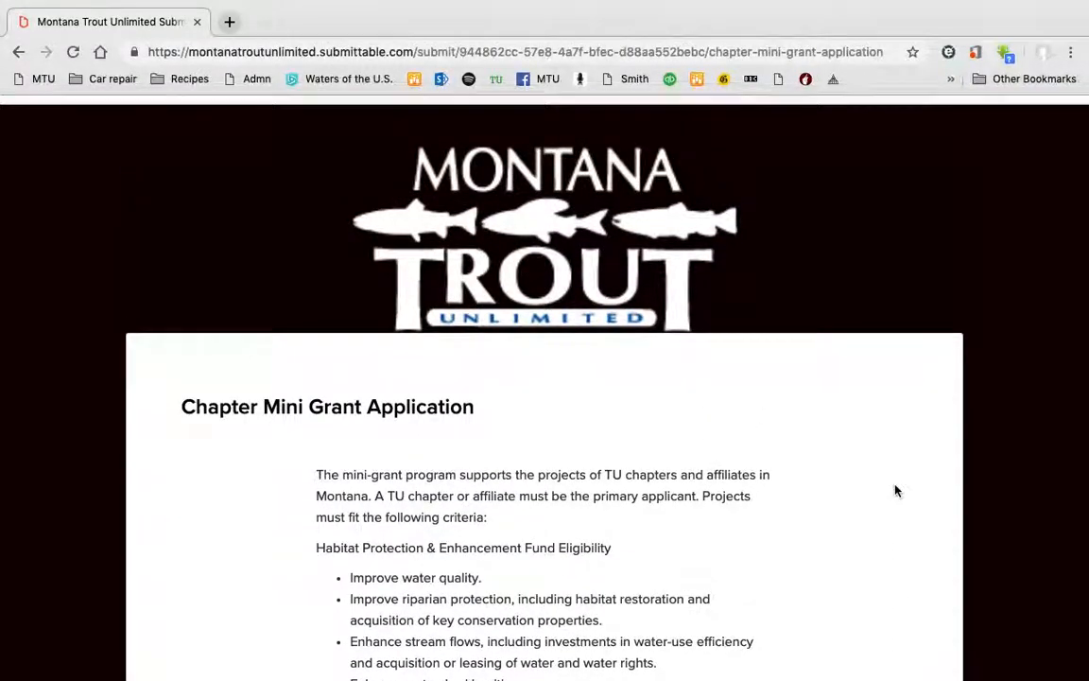
scroll(896, 491, "down", 2)
scroll(896, 491, "down", 5)
scroll(896, 490, "up", 3)
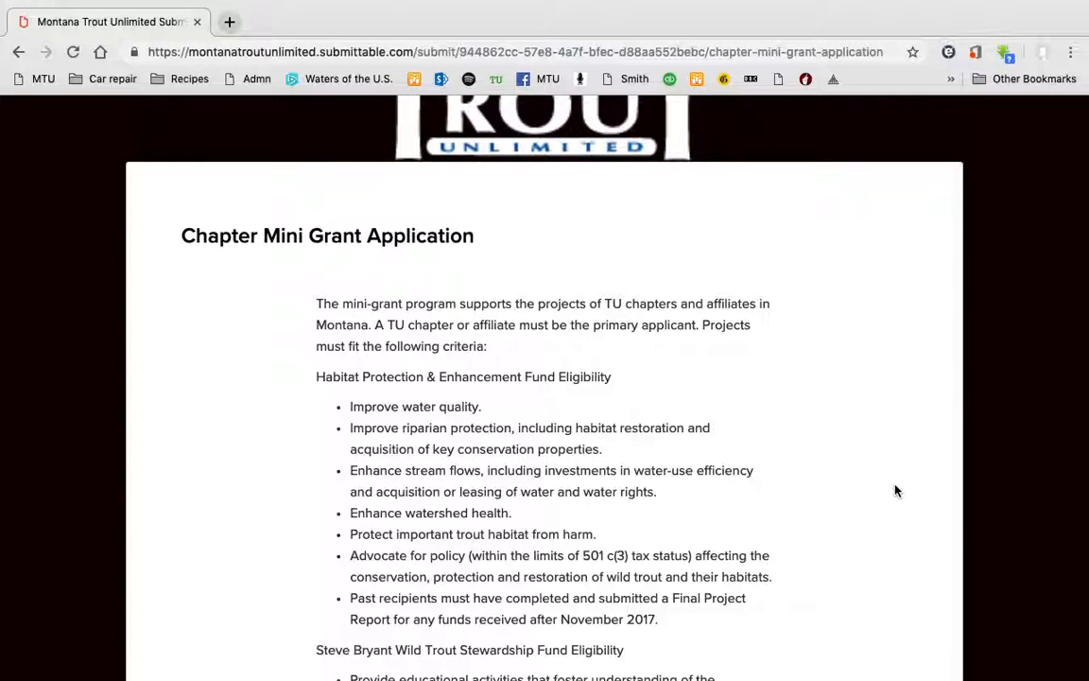
scroll(896, 490, "down", 1)
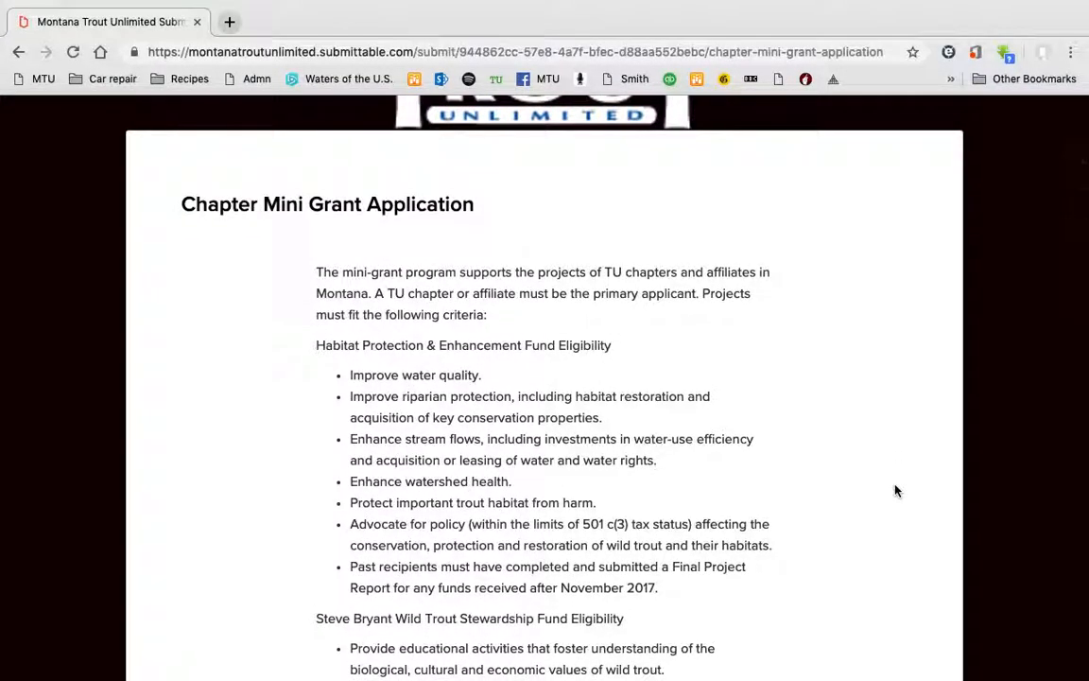
scroll(896, 490, "down", 2)
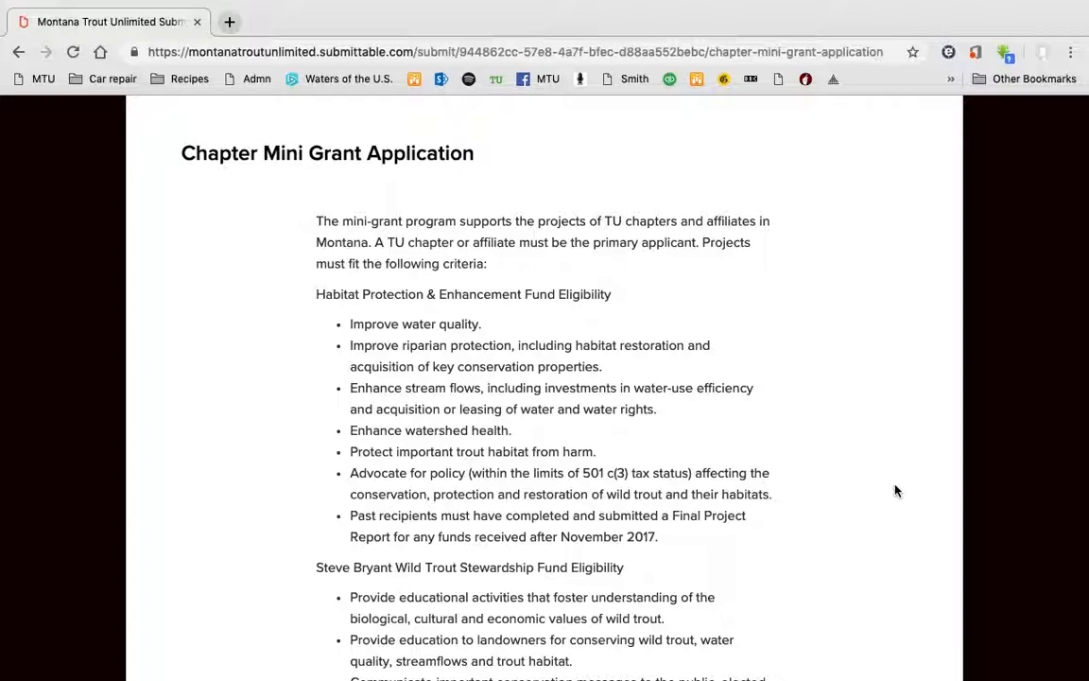
scroll(896, 490, "down", 1)
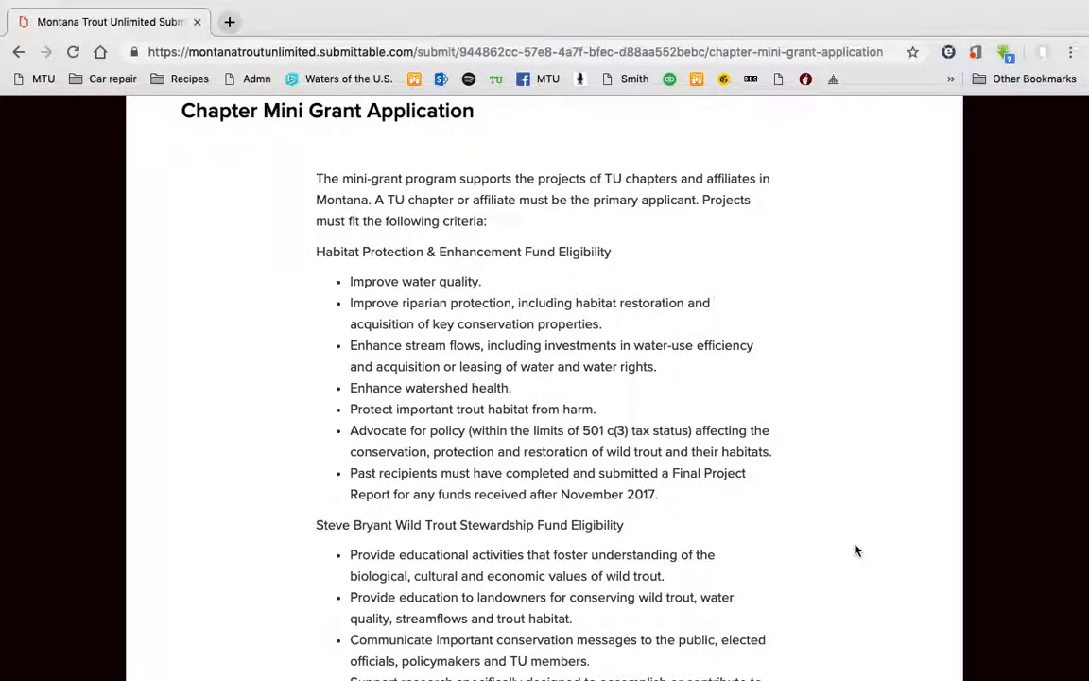
scroll(855, 550, "down", 3)
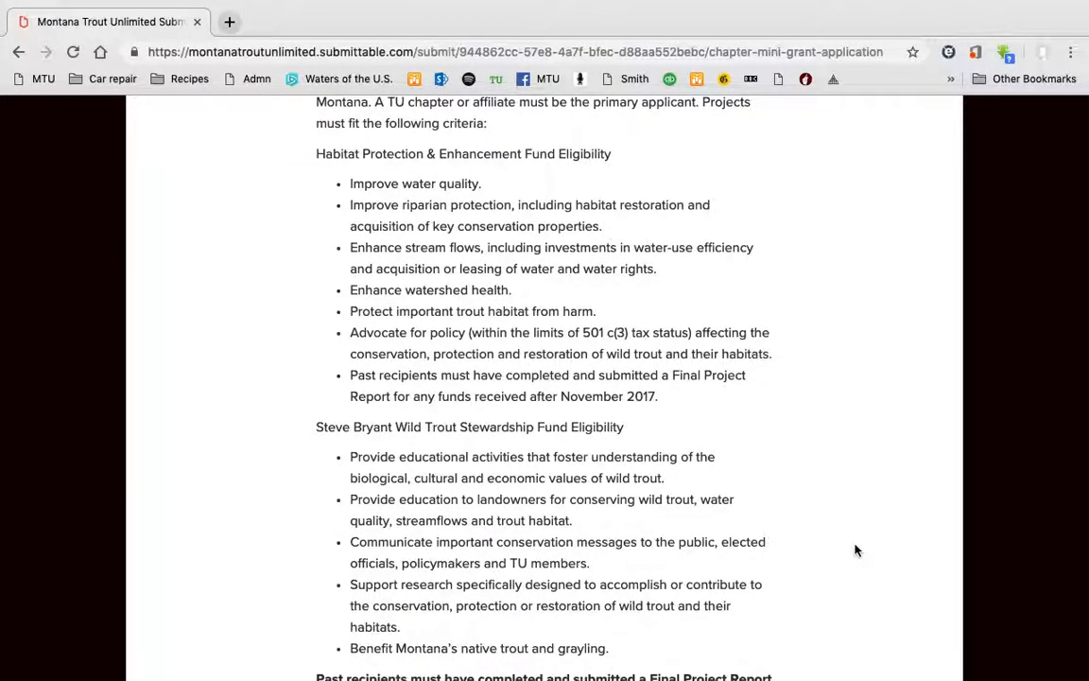
scroll(855, 550, "up", 10)
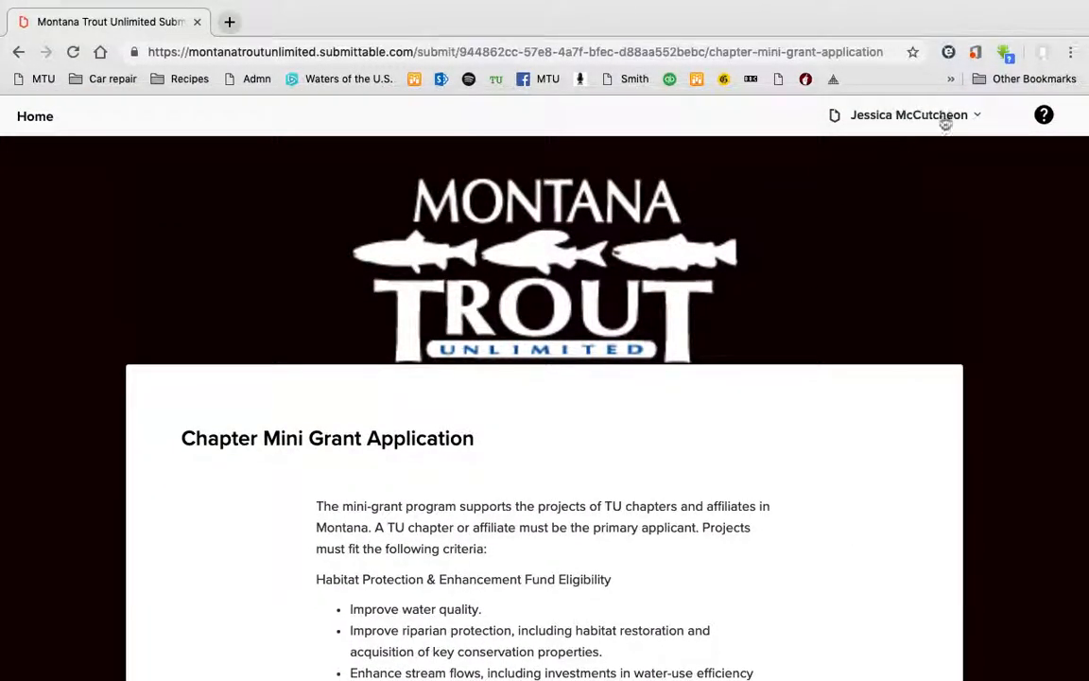
scroll(862, 506, "down", 9)
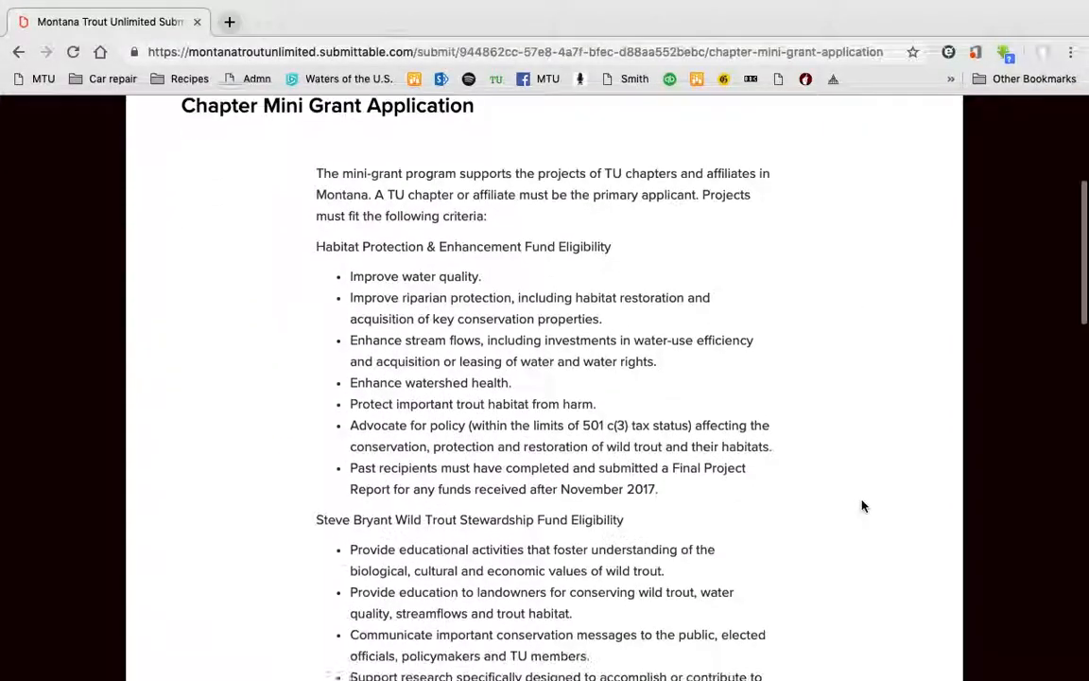
scroll(862, 506, "down", 10)
scroll(862, 506, "down", 6)
scroll(860, 506, "up", 4)
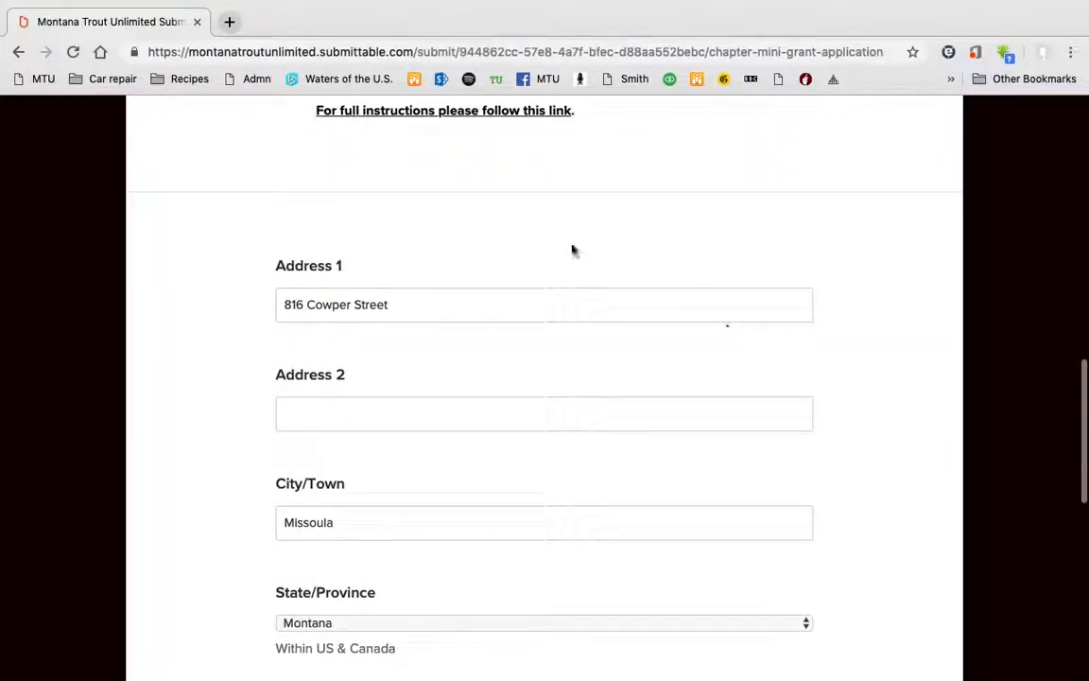
scroll(737, 445, "down", 2)
scroll(685, 463, "down", 8)
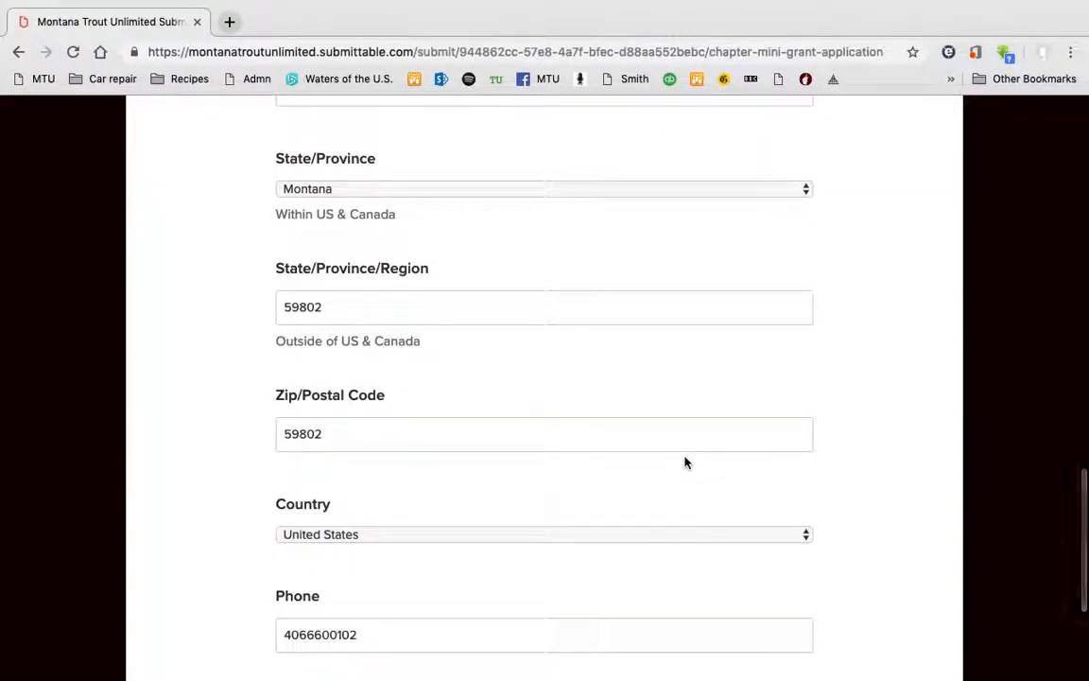
scroll(685, 462, "down", 5)
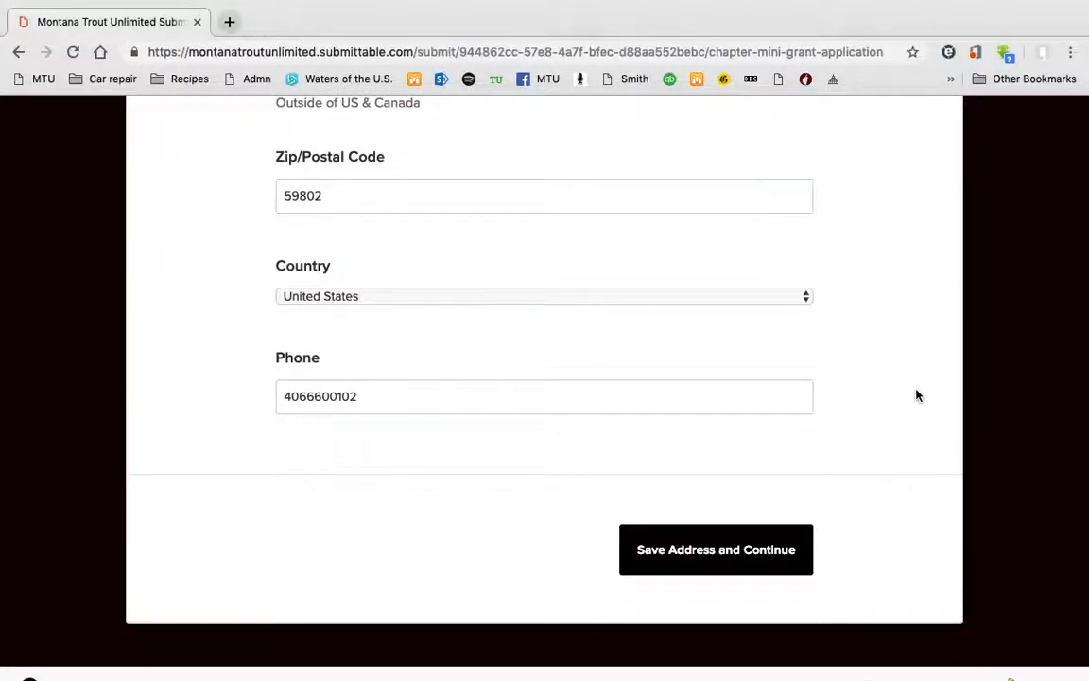
scroll(912, 395, "up", 15)
scroll(912, 395, "down", 1)
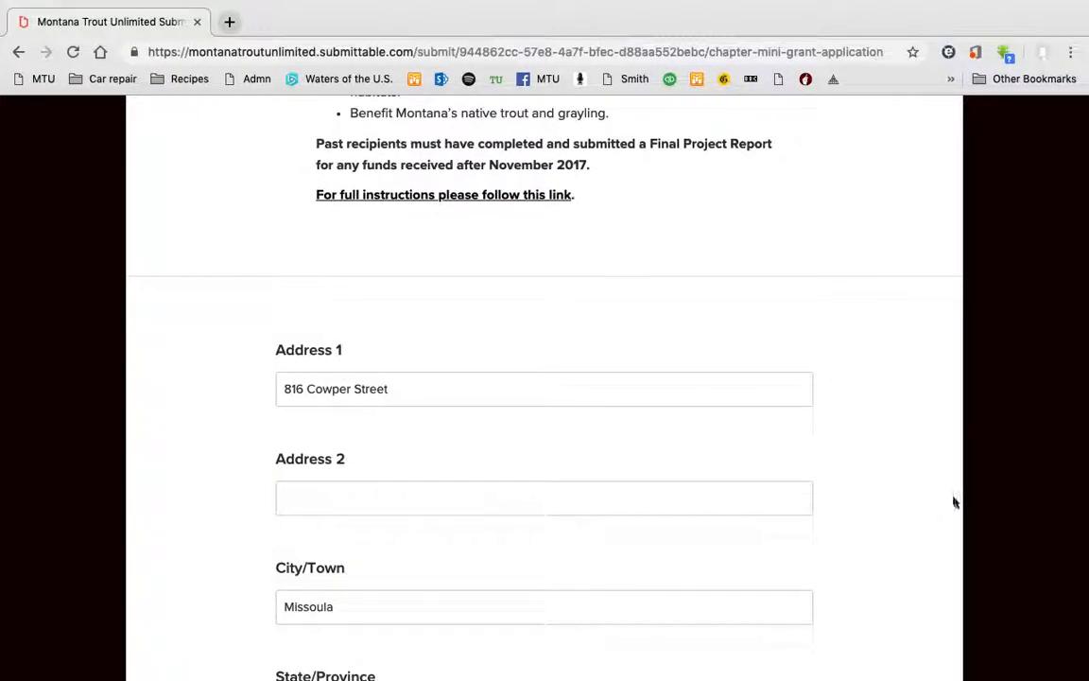
scroll(921, 531, "down", 13)
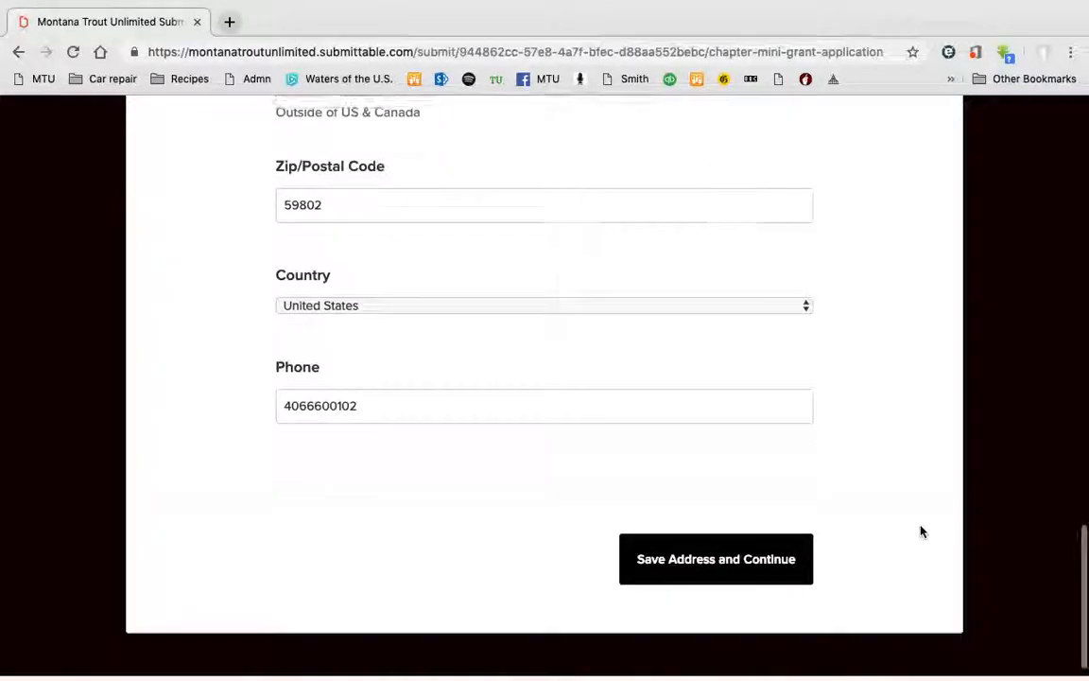
scroll(921, 531, "down", 1)
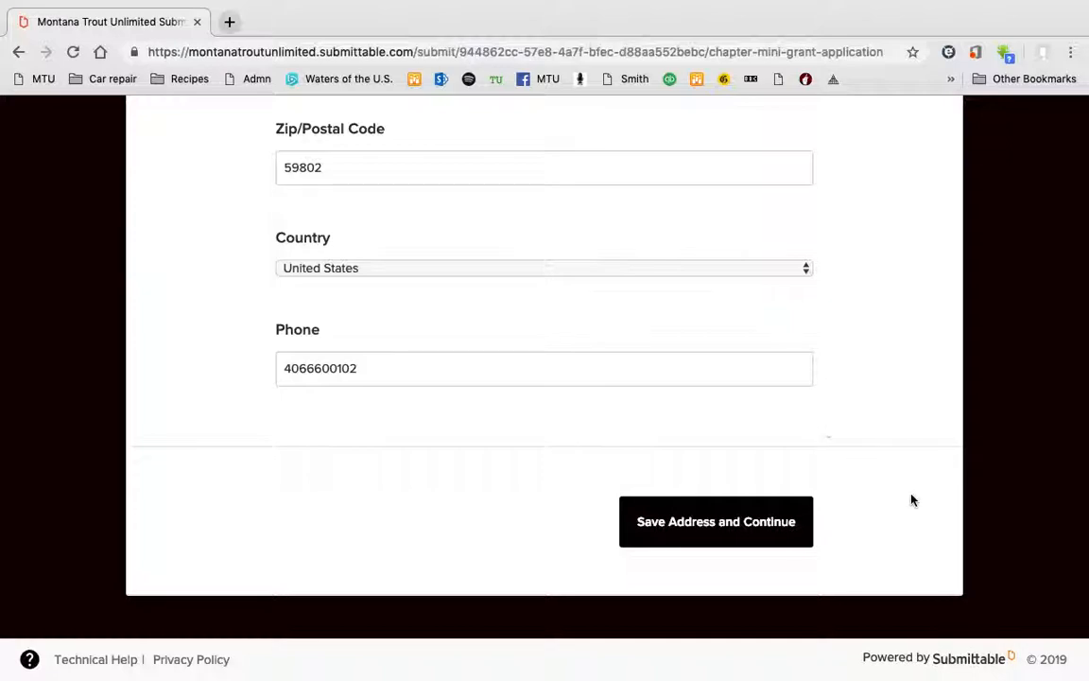
left_click(725, 526)
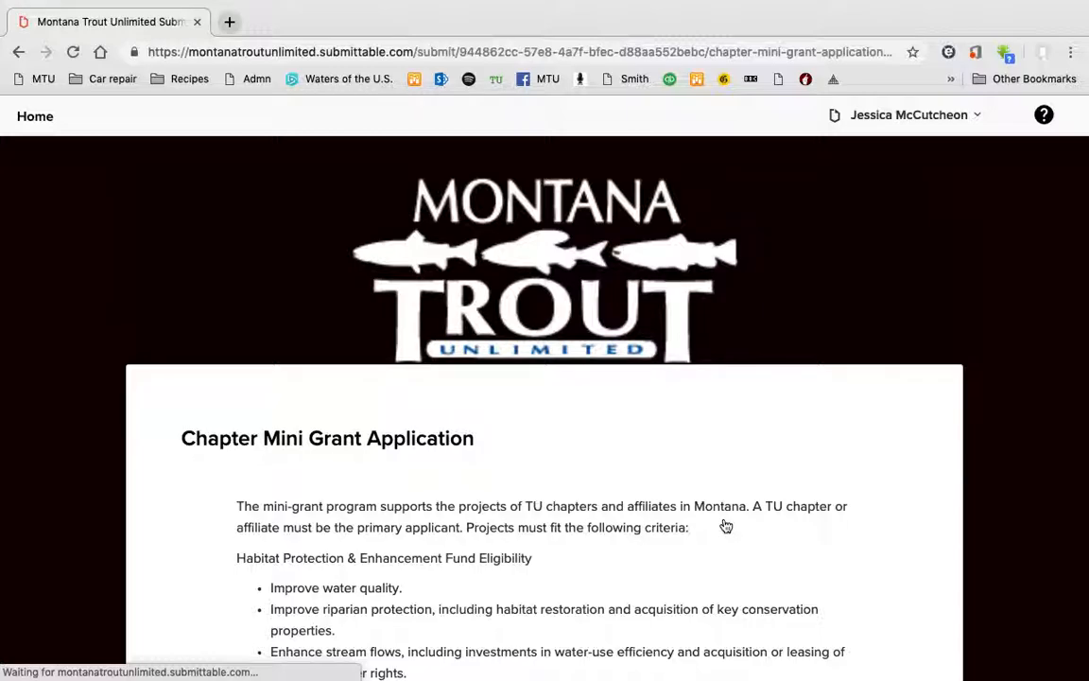
Scroll down to the blank Project Title, fund and Applicant (TU Chapter) fields.
scroll(724, 526, "down", 12)
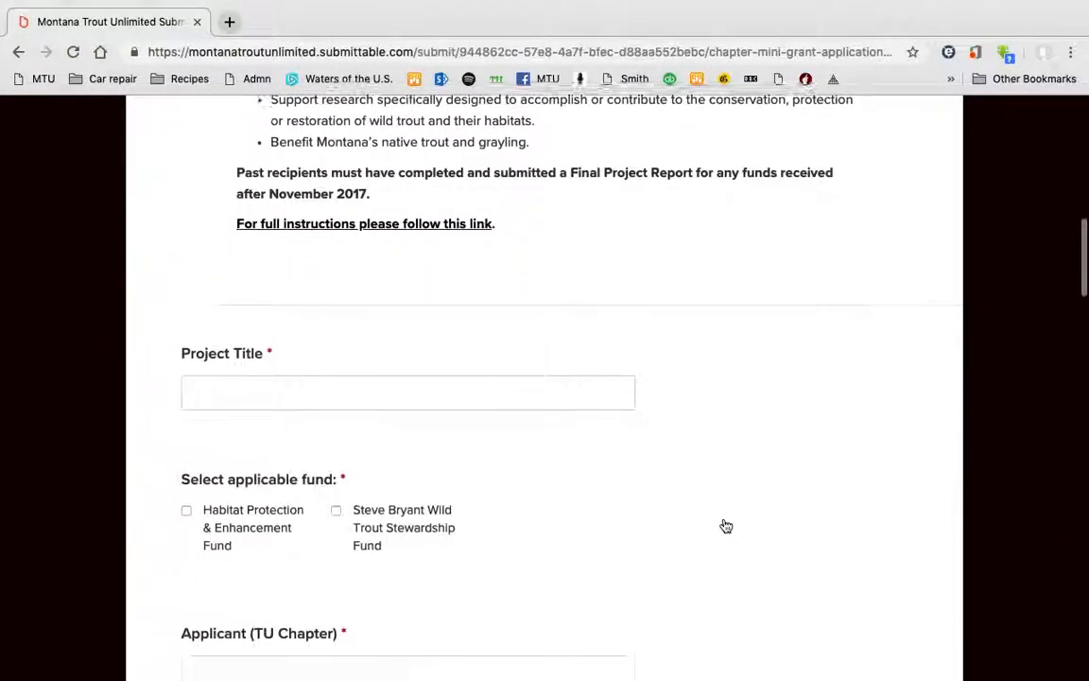
scroll(725, 526, "down", 1)
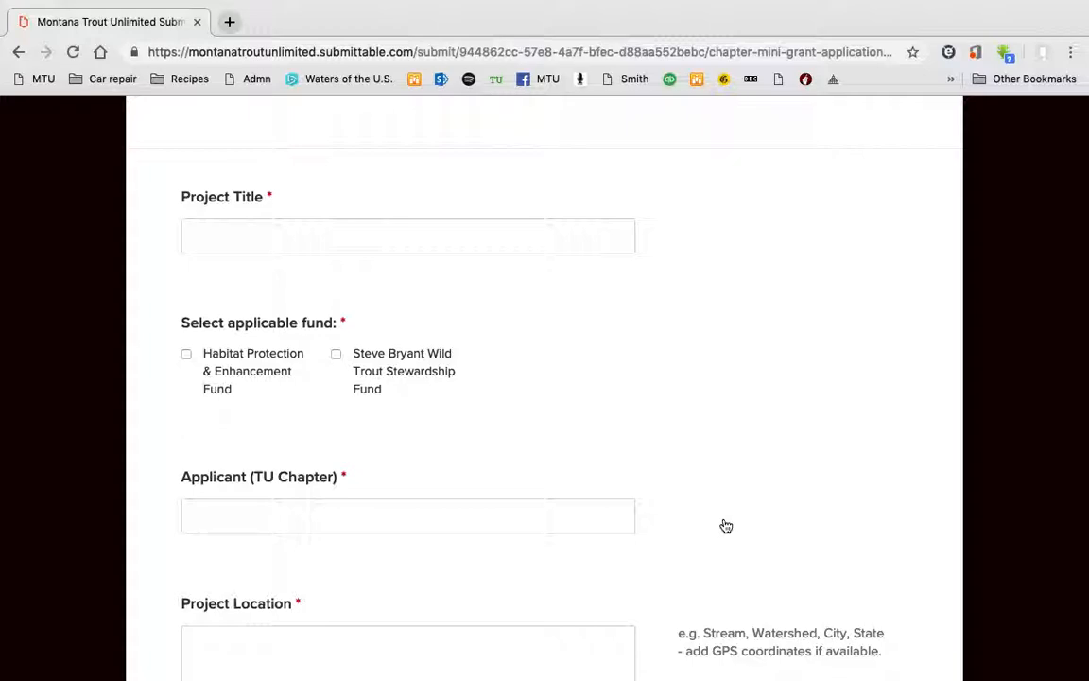
scroll(725, 526, "up", 3)
scroll(725, 526, "down", 4)
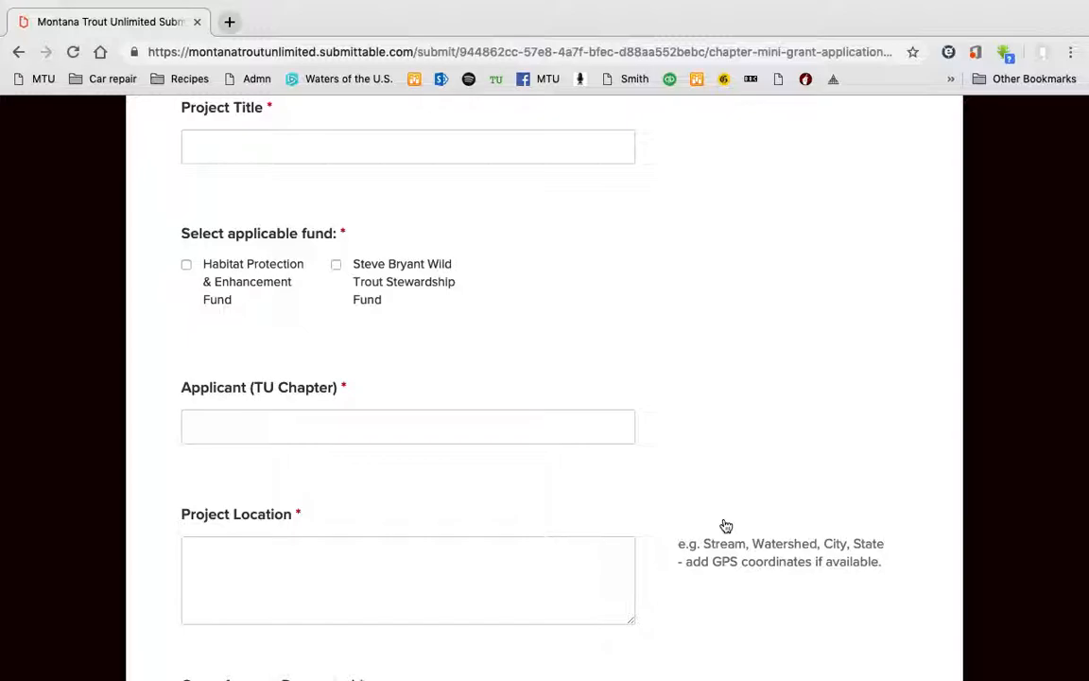
scroll(725, 526, "up", 6)
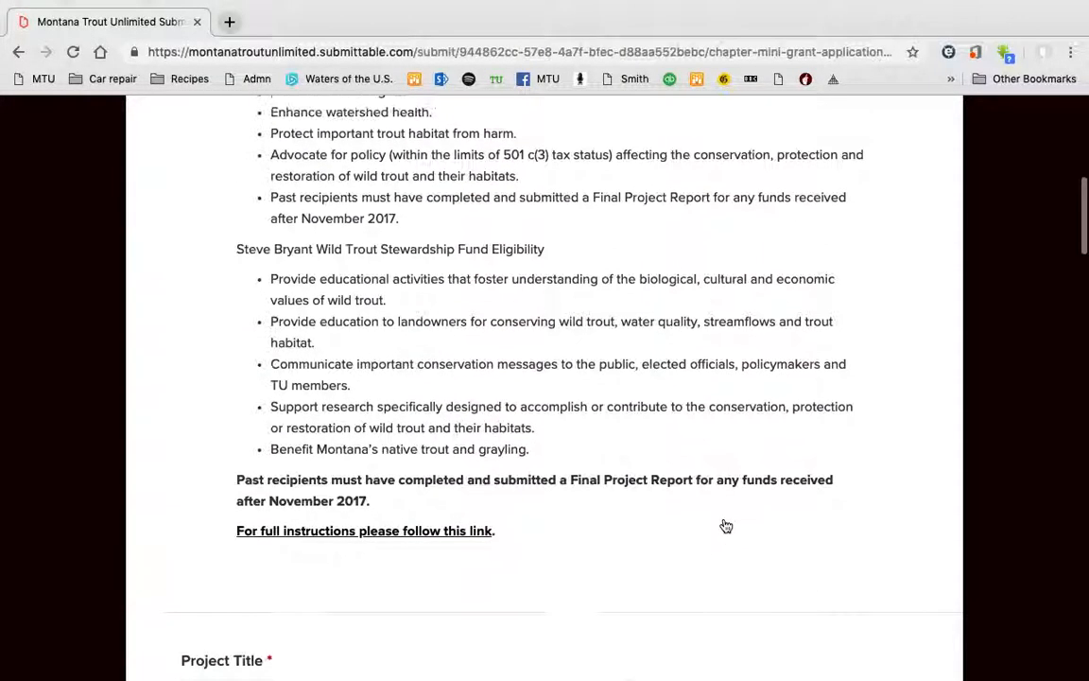
scroll(724, 526, "up", 3)
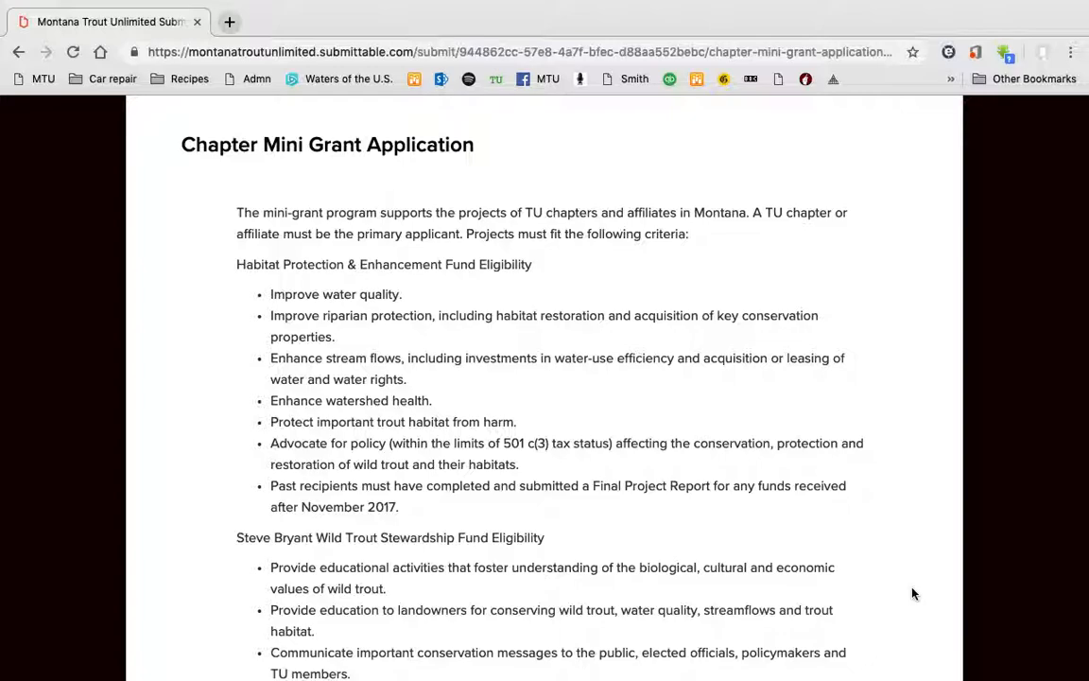
scroll(913, 593, "down", 2)
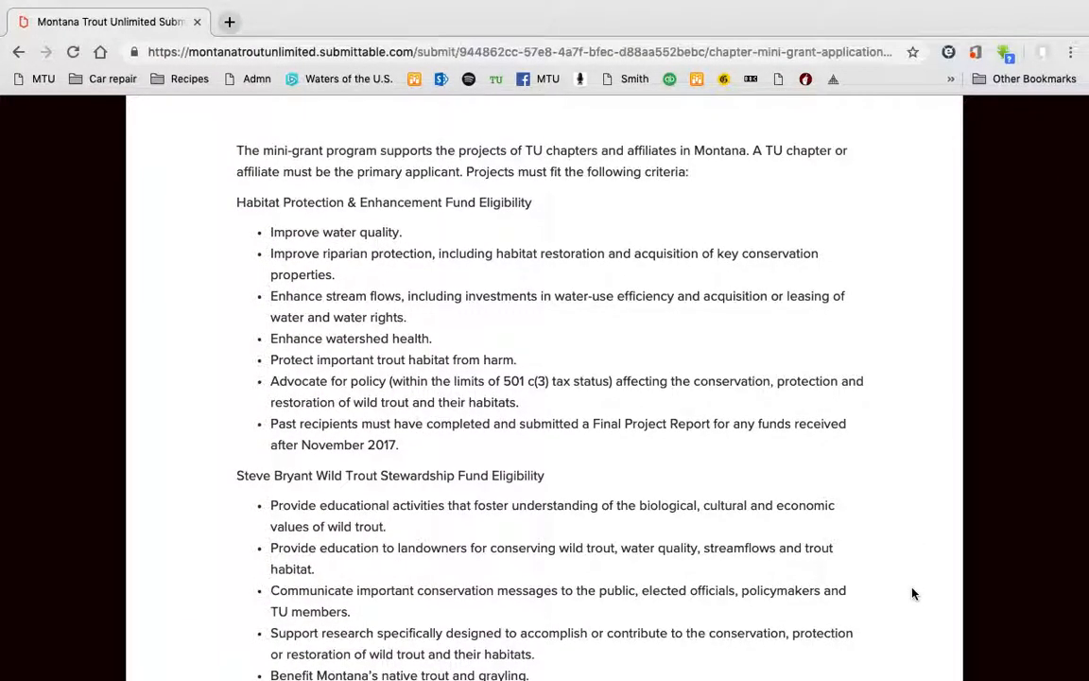
scroll(913, 593, "down", 5)
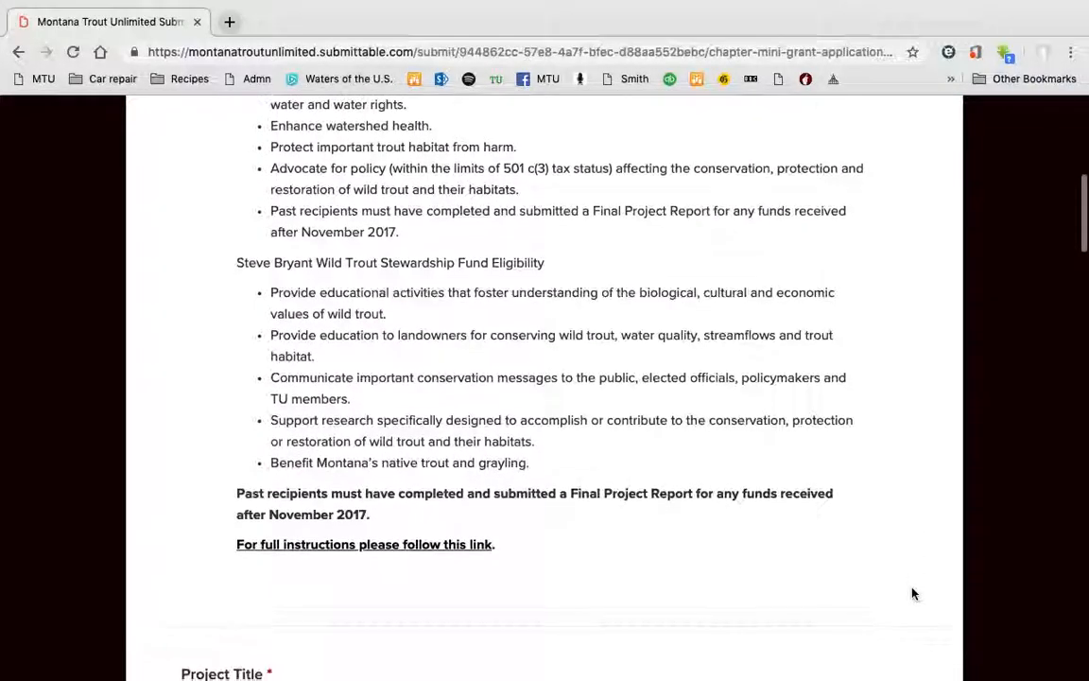
scroll(913, 593, "down", 3)
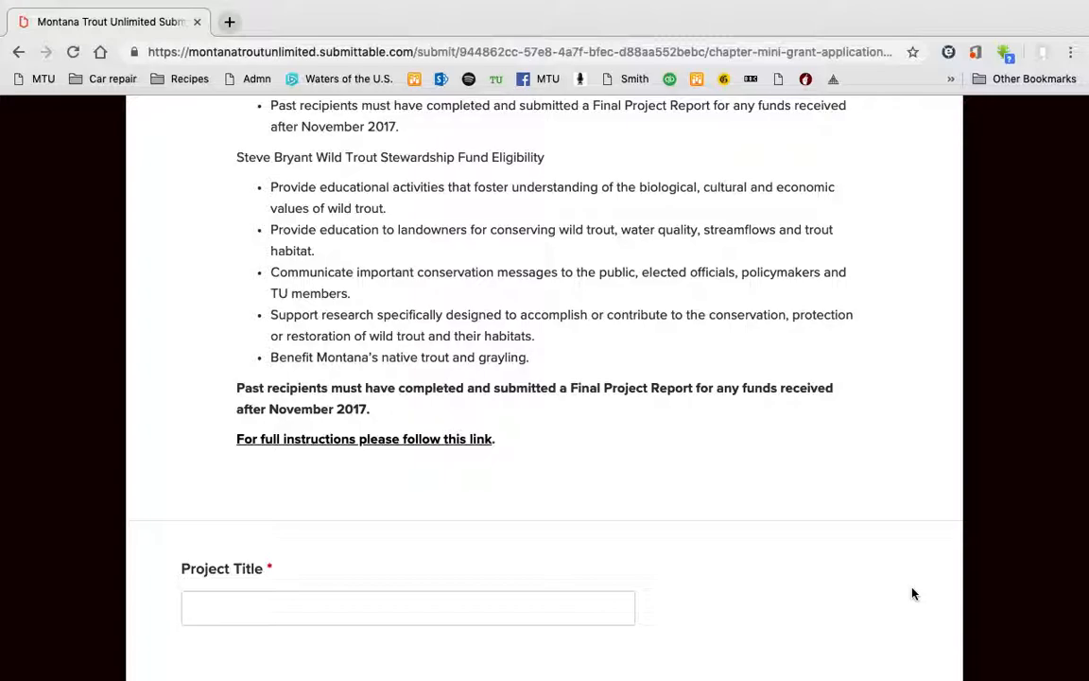
scroll(913, 594, "down", 3)
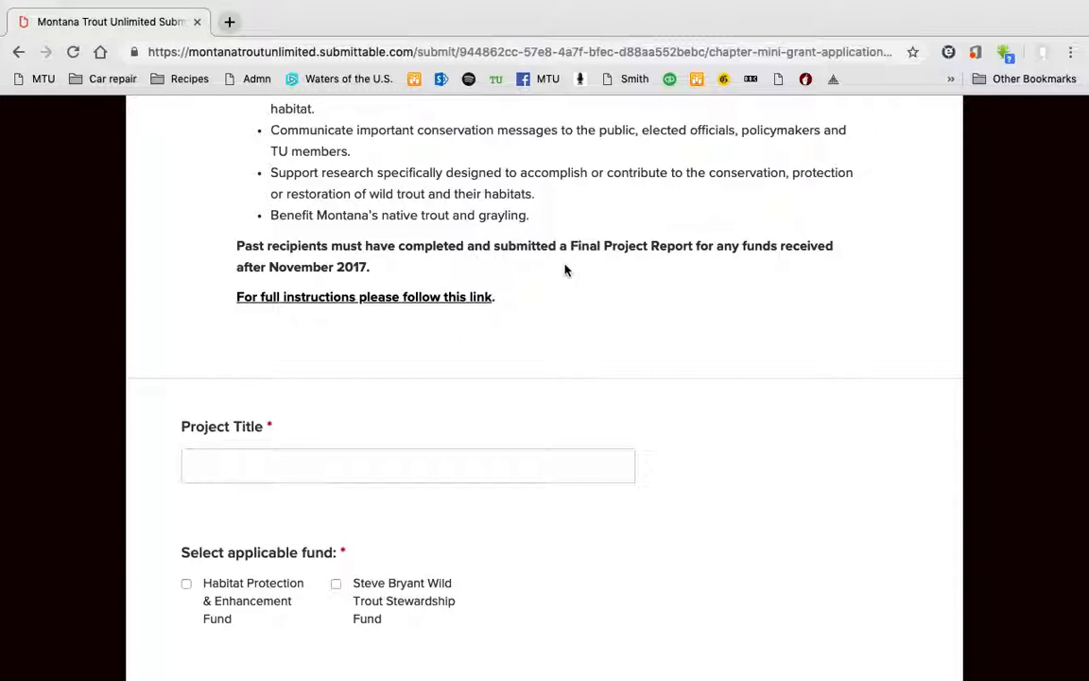
scroll(819, 500, "down", 1)
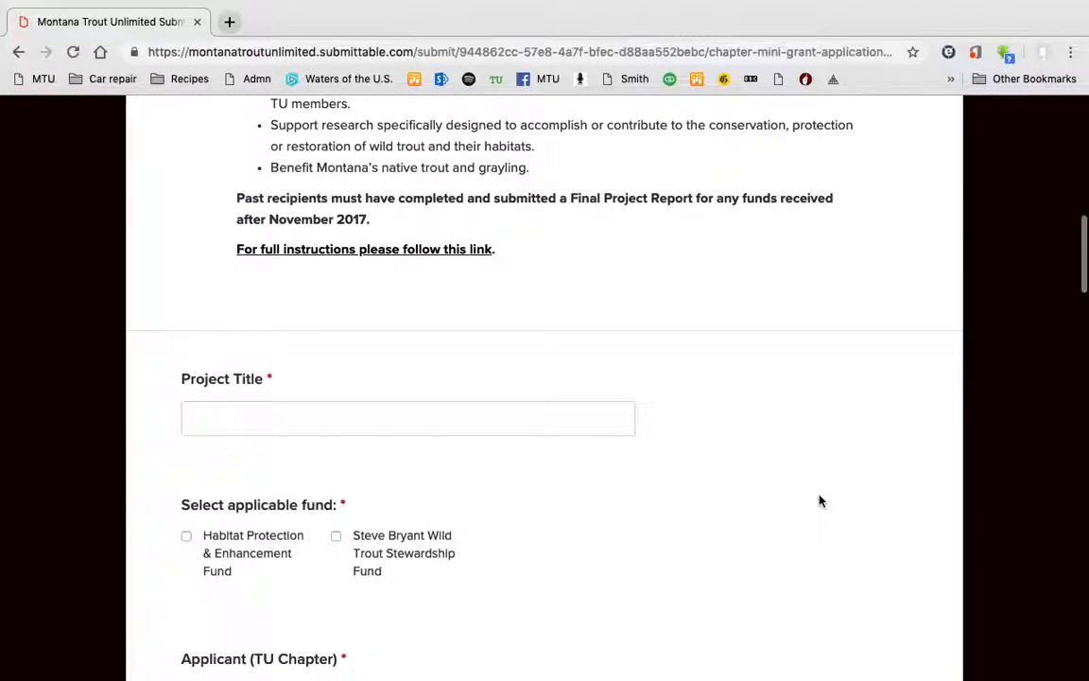
scroll(820, 501, "down", 1)
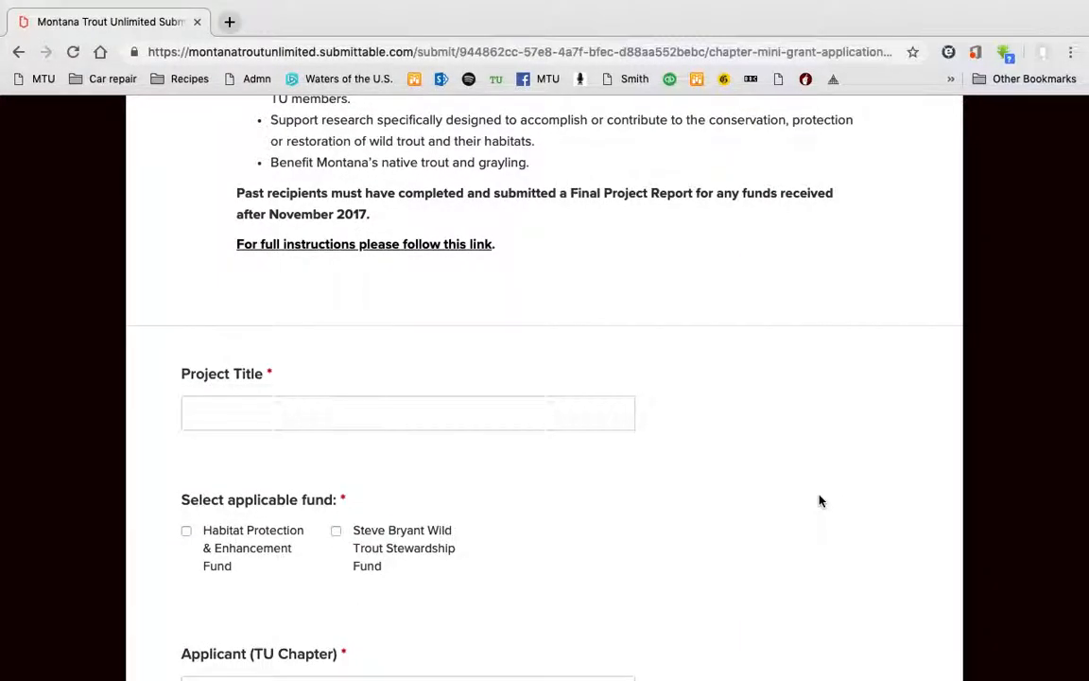
scroll(820, 501, "down", 4)
scroll(819, 500, "down", 1)
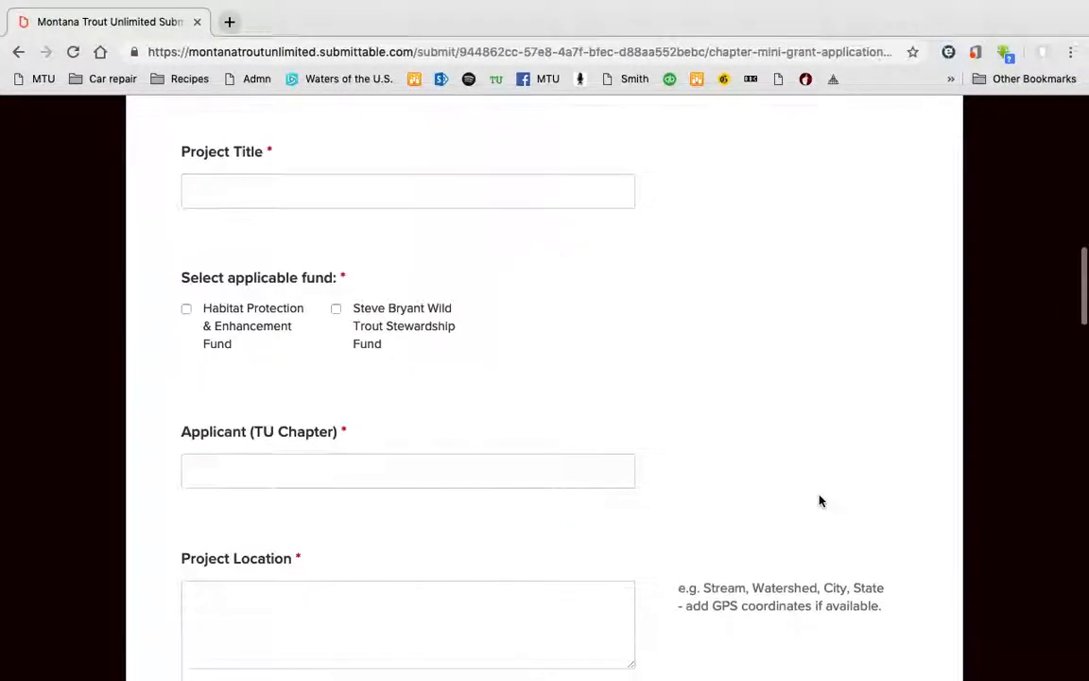
Enter 'Cobbin Ditch Fish Screen Project' as the Project Title.
left_click(400, 173)
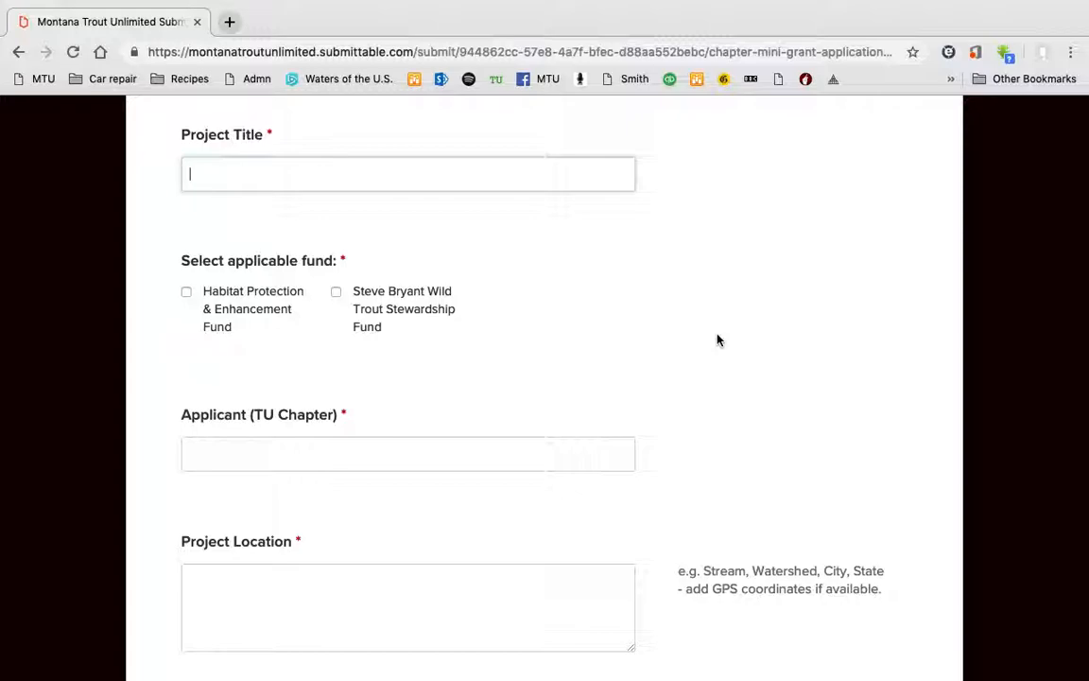
type("Cobbin Ditch F")
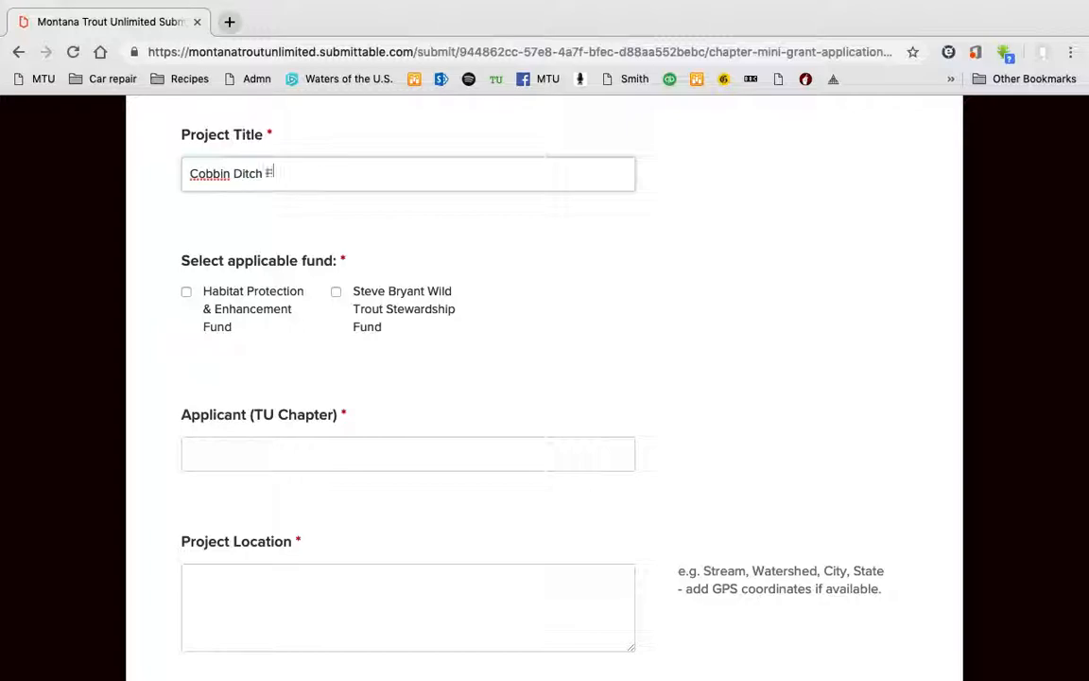
type("ish Screen Project")
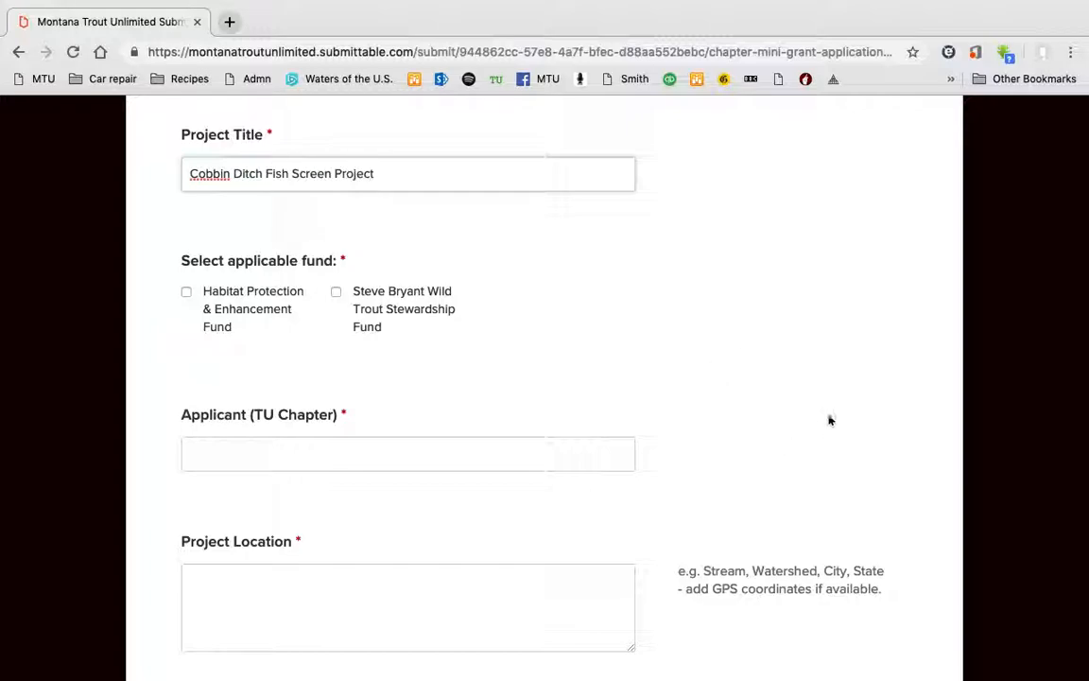
scroll(799, 367, "down", 1)
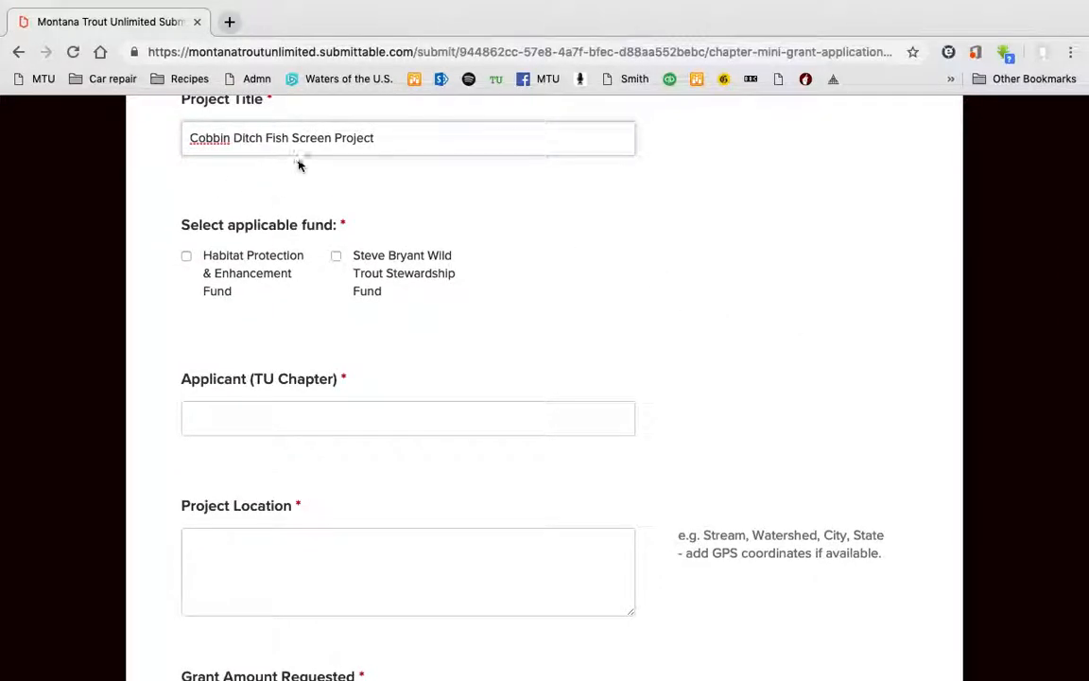
left_click(604, 257)
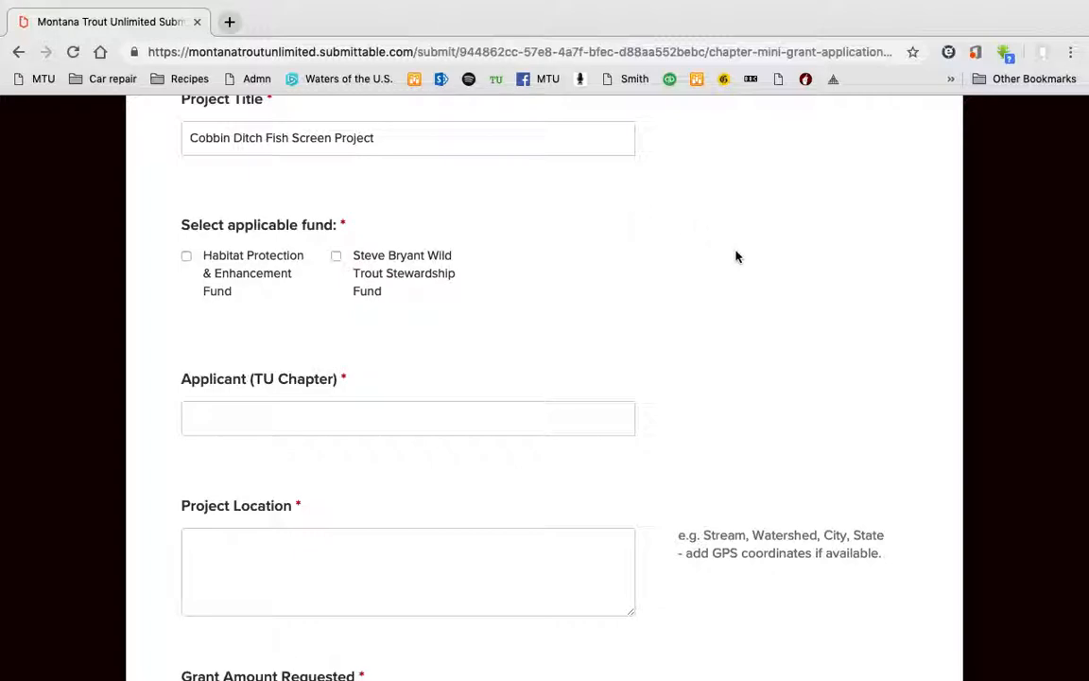
scroll(736, 255, "down", 1)
scroll(736, 257, "up", 1)
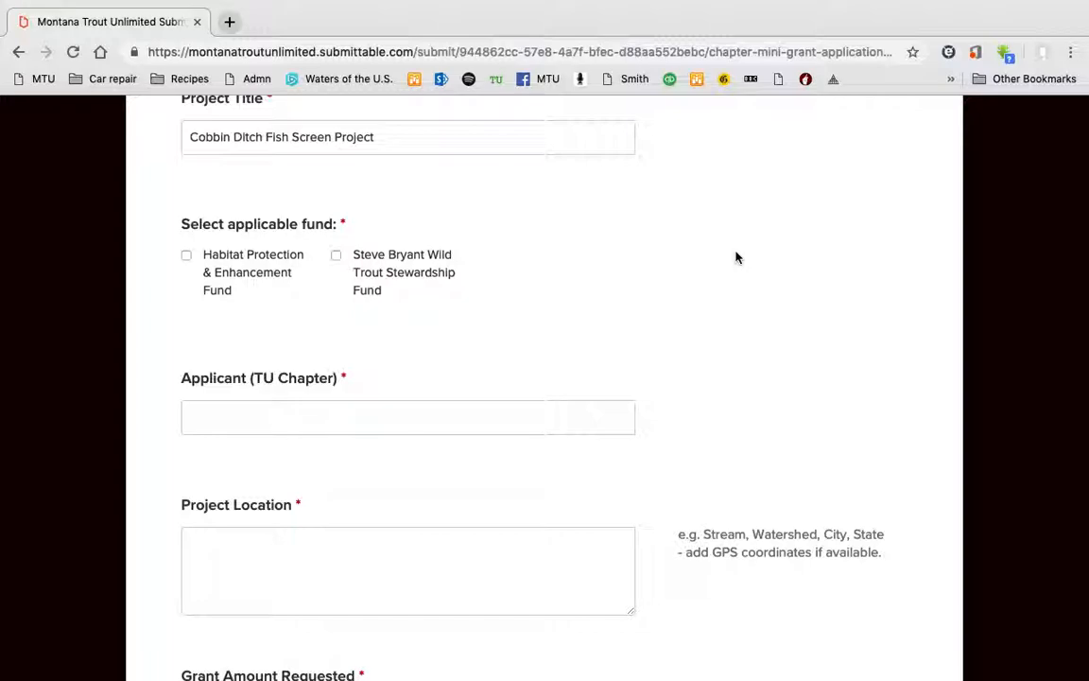
scroll(736, 257, "down", 2)
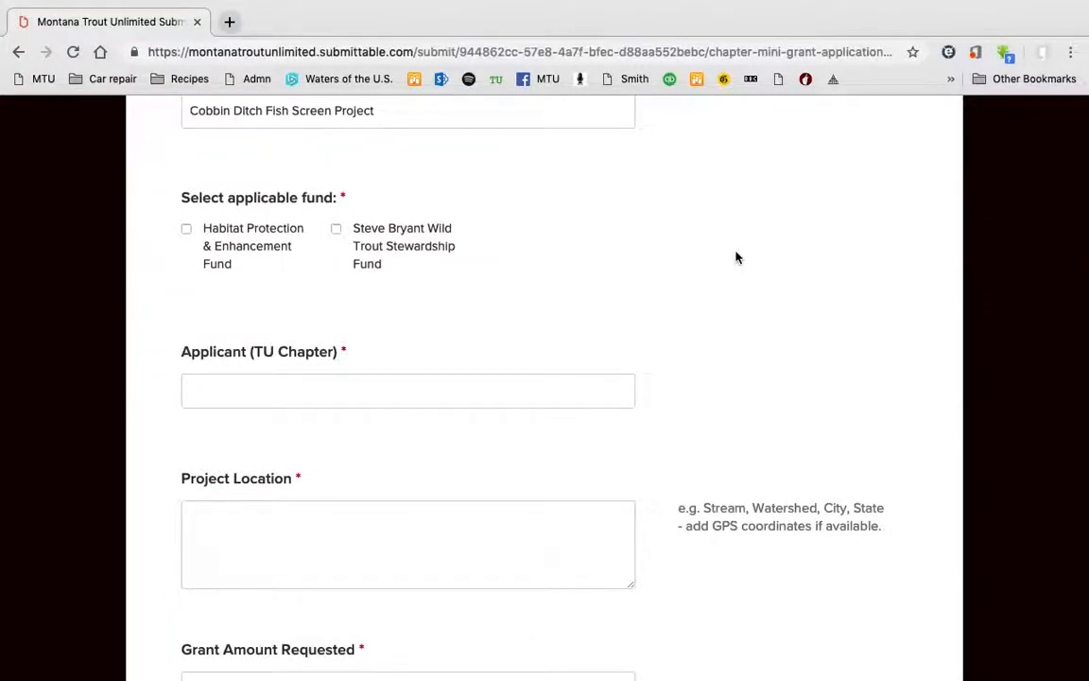
scroll(736, 258, "down", 2)
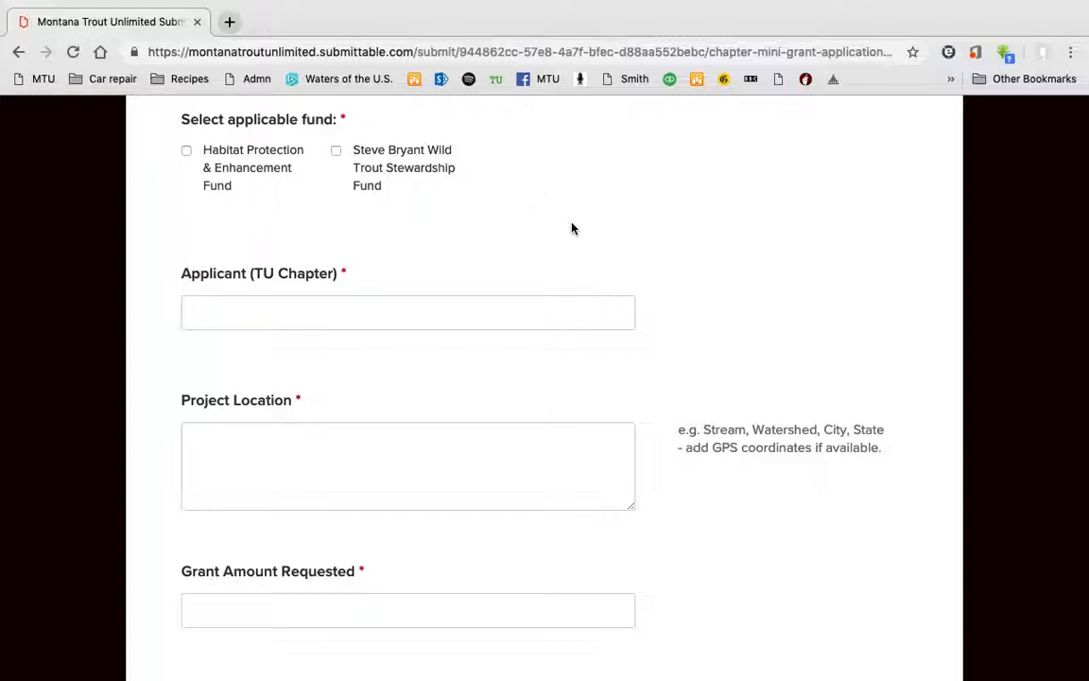
Tick the Habitat Protection & Enhancement Fund and enter WestSlope as the applicant chapter.
left_click(187, 153)
scroll(673, 274, "down", 2)
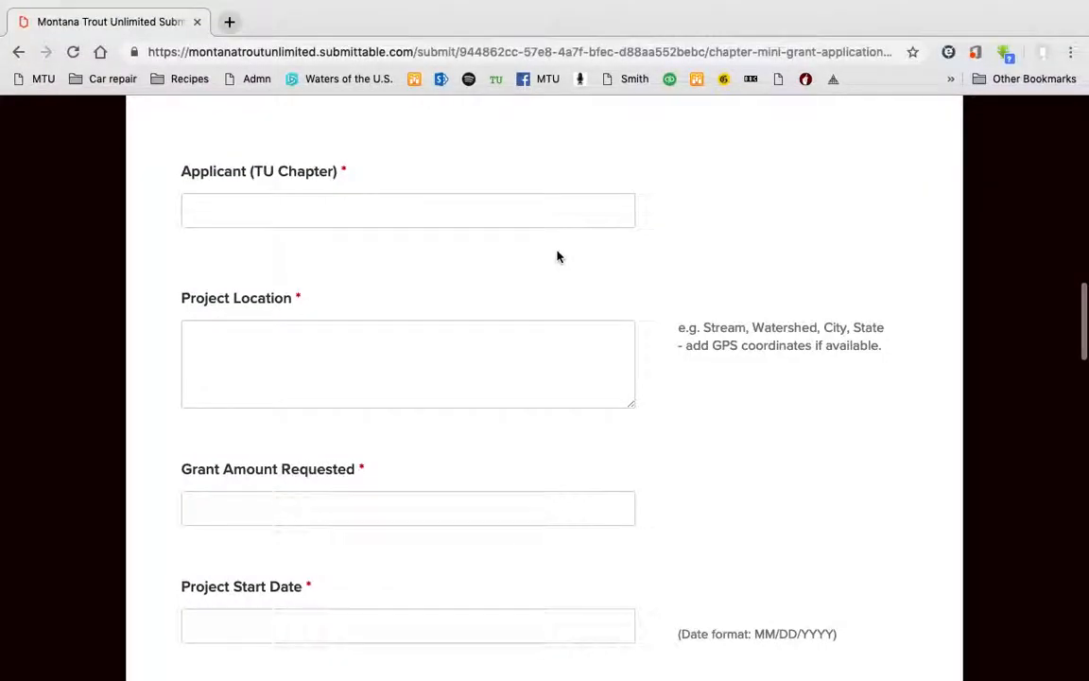
left_click(533, 219)
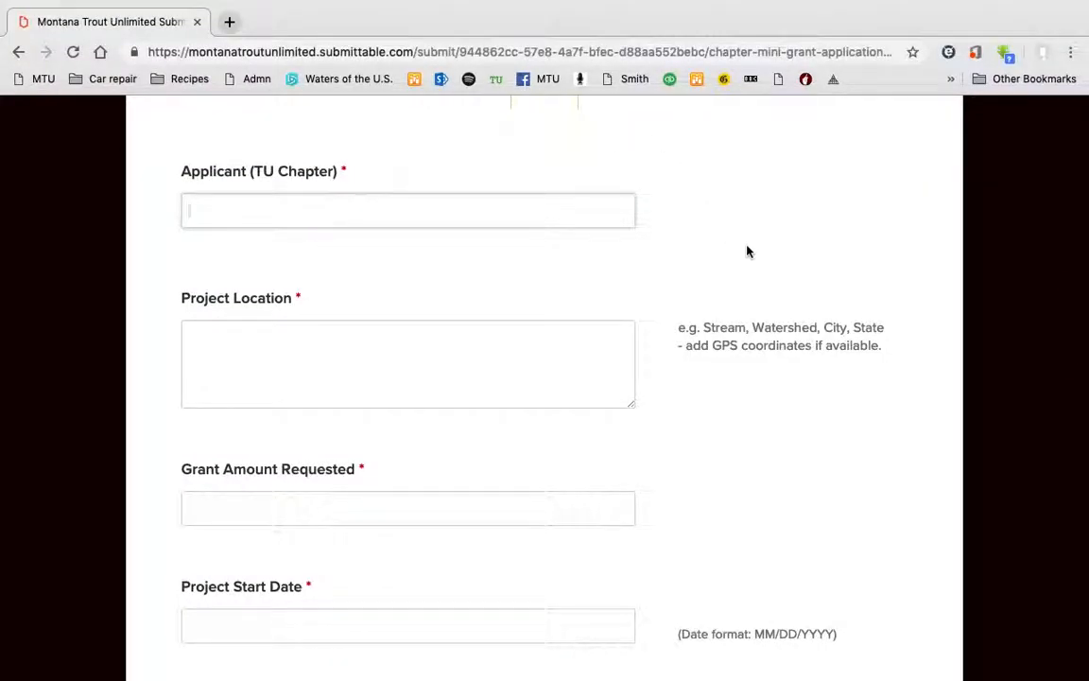
type("WestSlope")
scroll(776, 286, "down", 2)
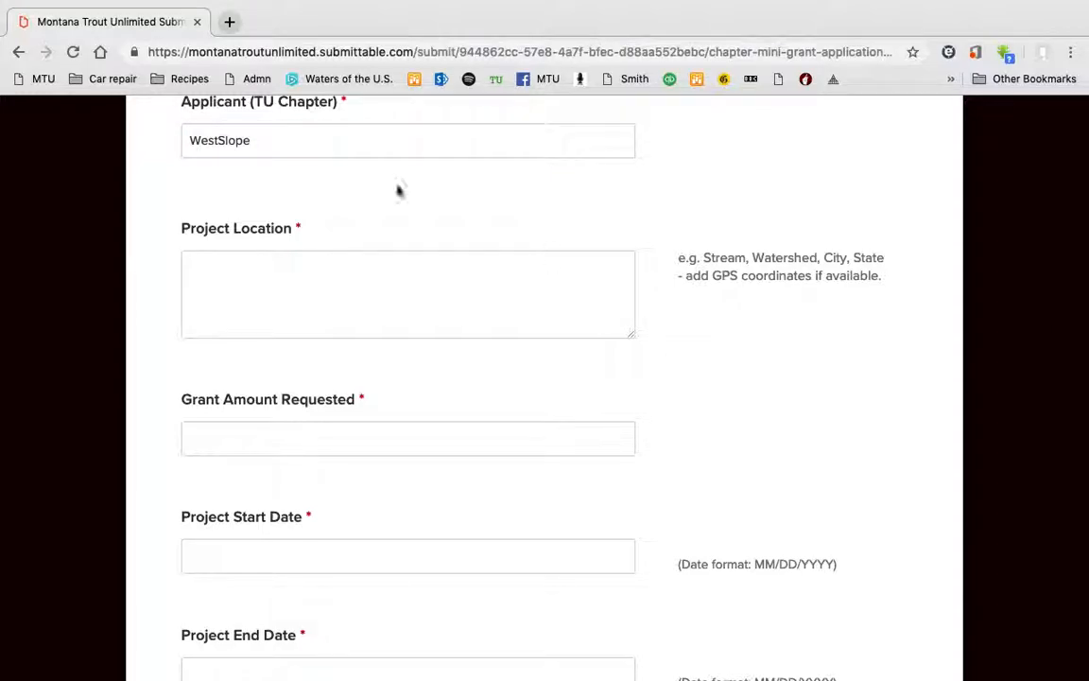
left_click(299, 268)
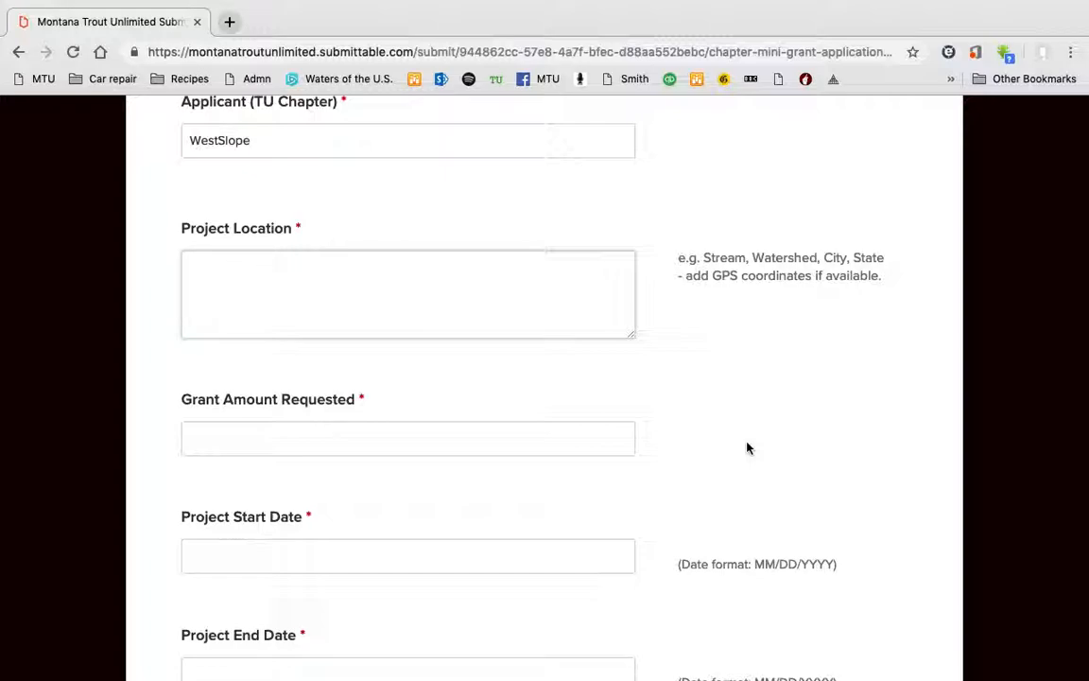
Enter 'Diversion from Rattlesnake creek ....' as the Project Location.
type("Diversion from Rattlesnak")
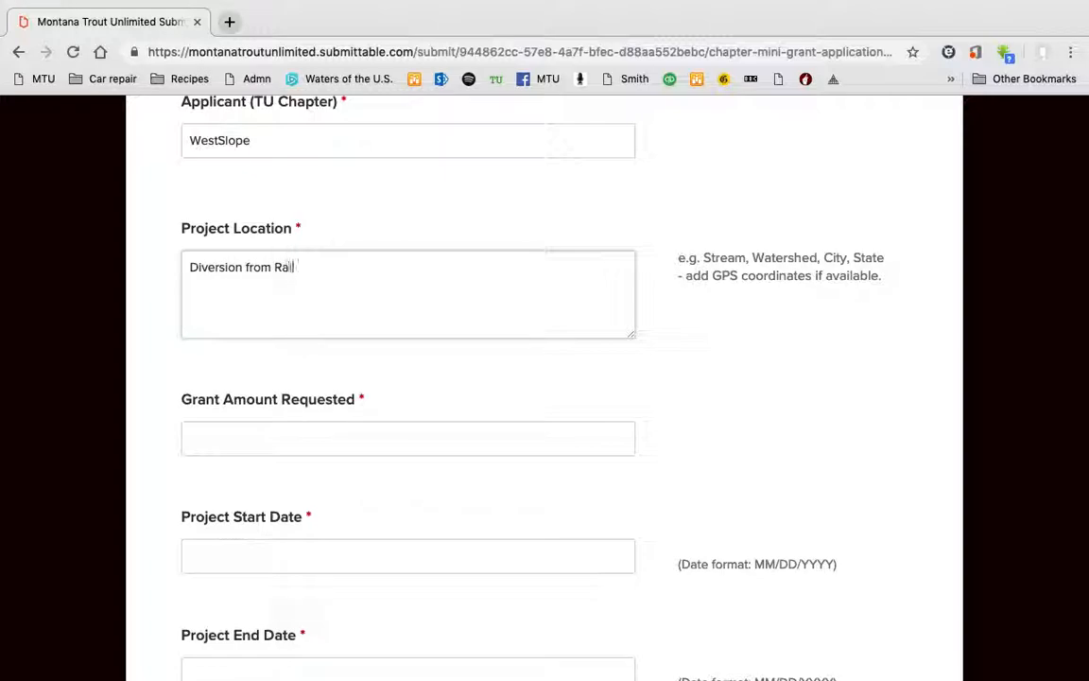
type("e creek ")
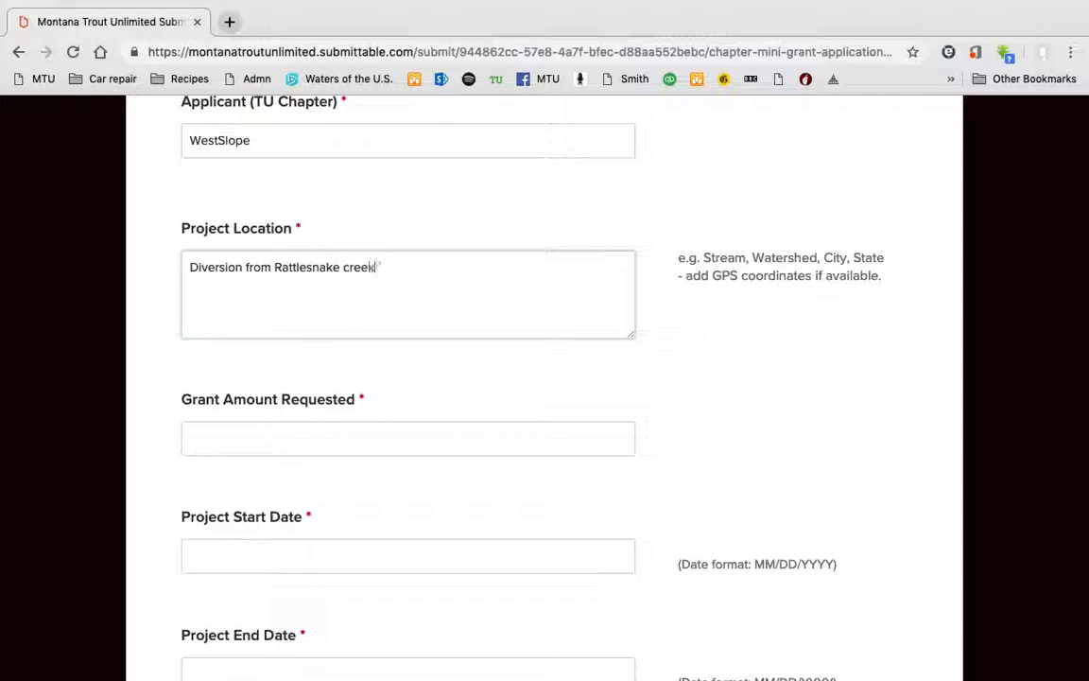
type("....")
scroll(848, 490, "down", 3)
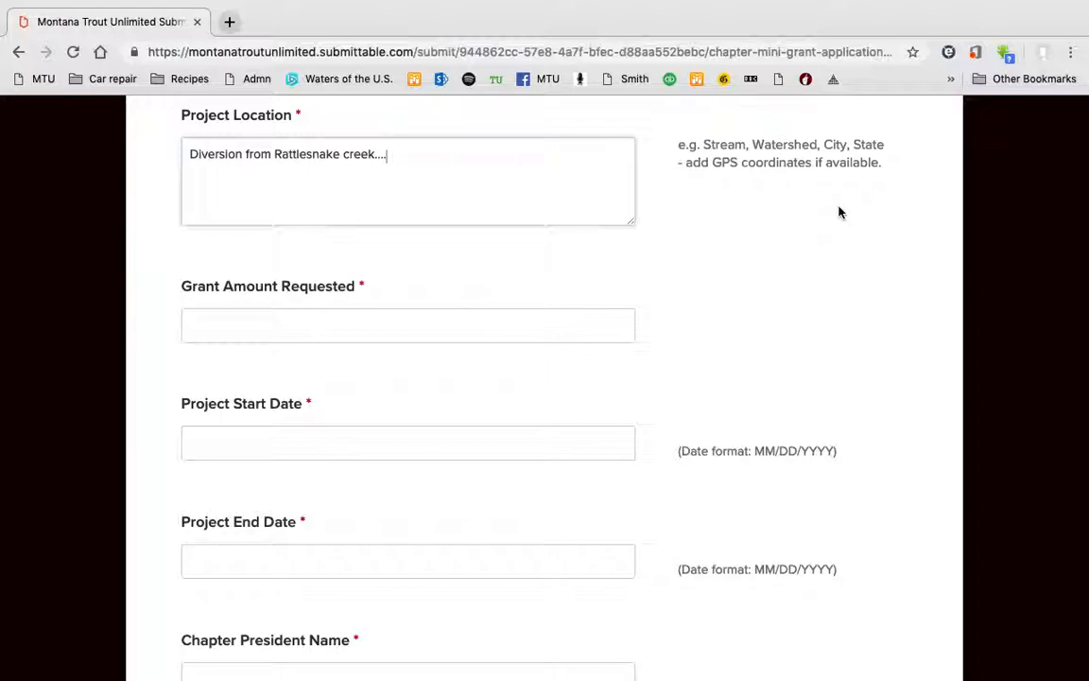
scroll(792, 295, "down", 1)
scroll(792, 295, "down", 1)
scroll(792, 294, "down", 1)
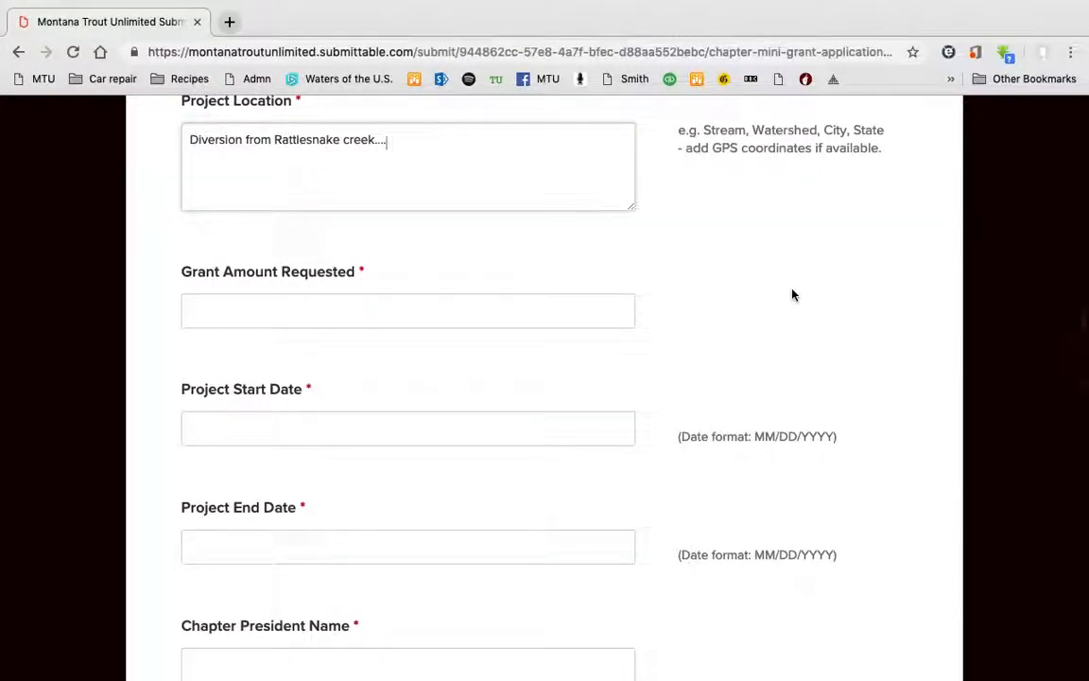
scroll(792, 295, "down", 1)
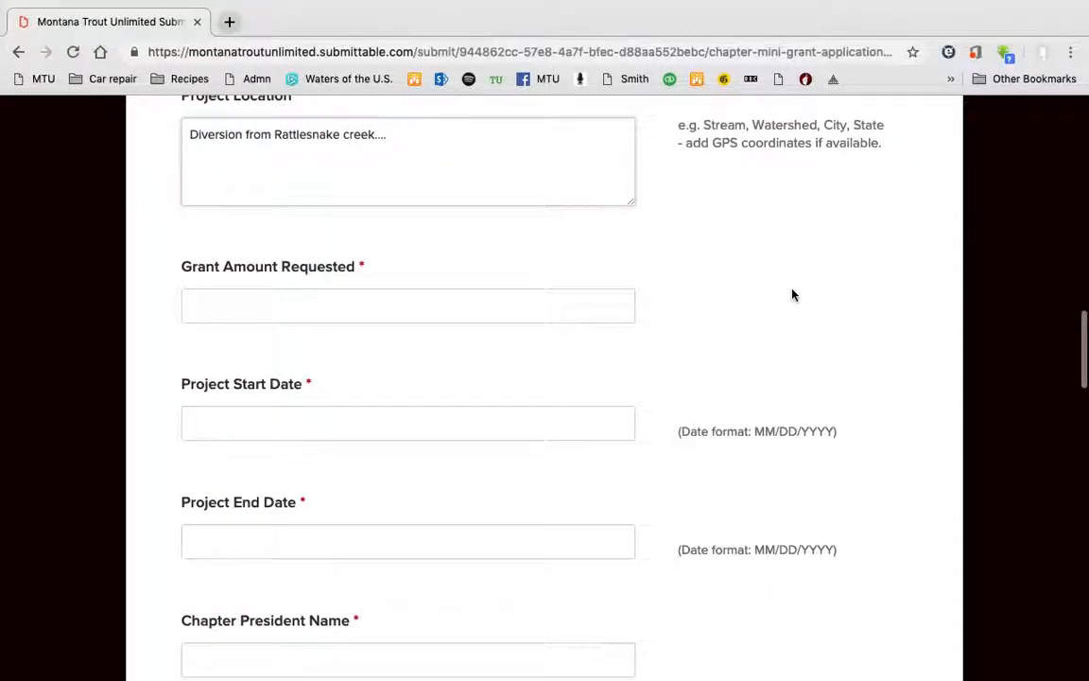
scroll(792, 294, "down", 2)
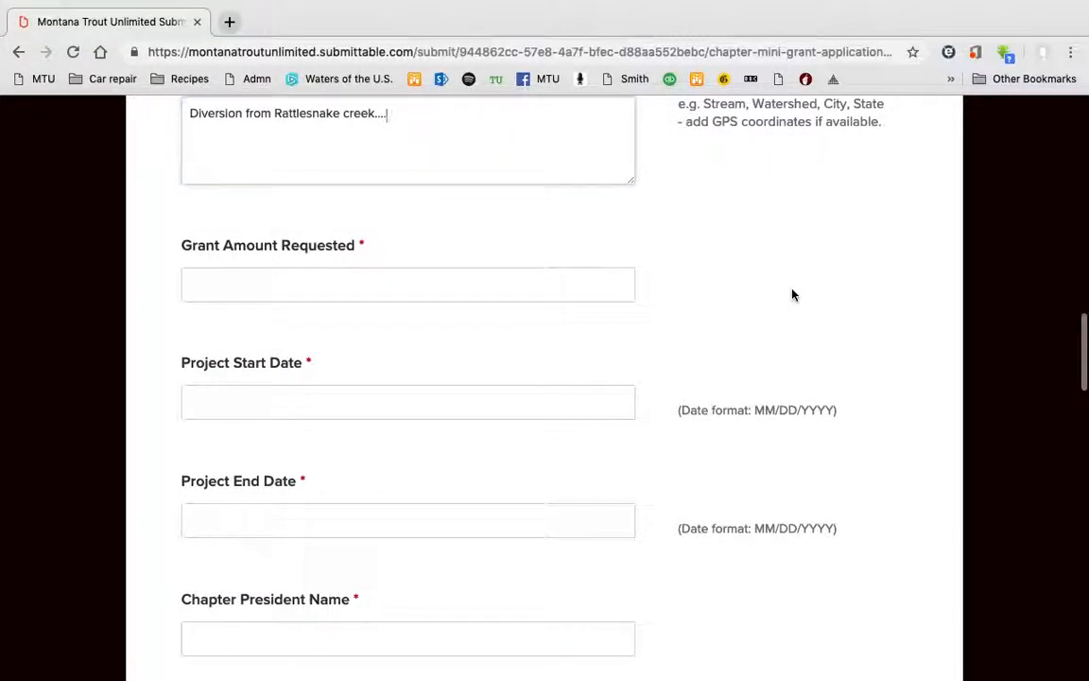
scroll(792, 295, "up", 2)
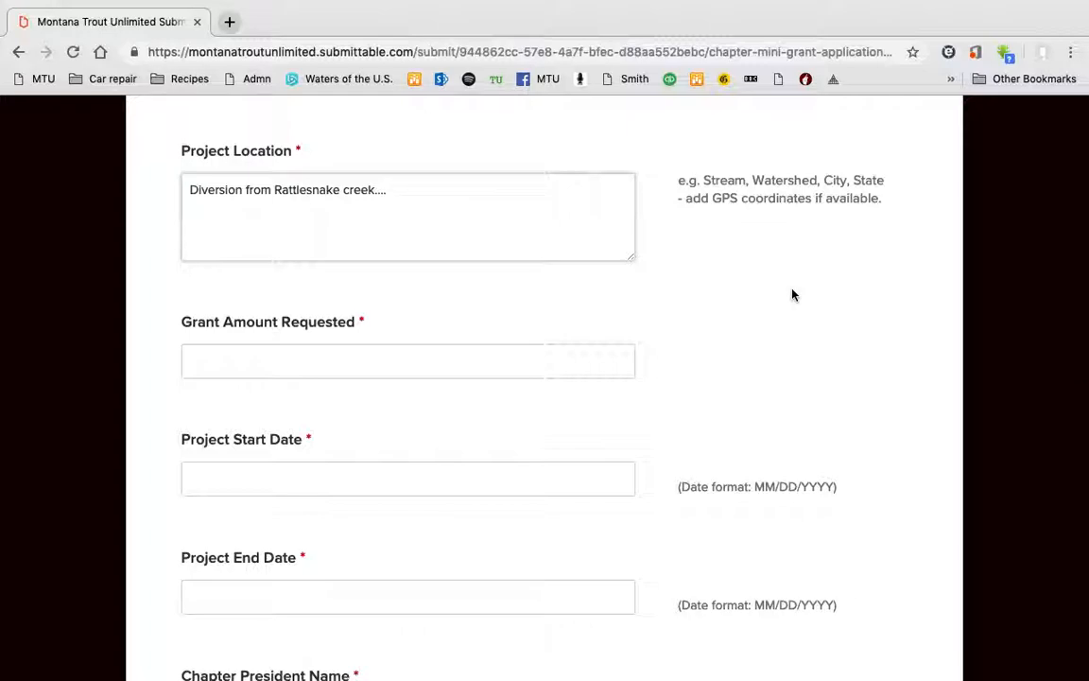
scroll(792, 294, "down", 1)
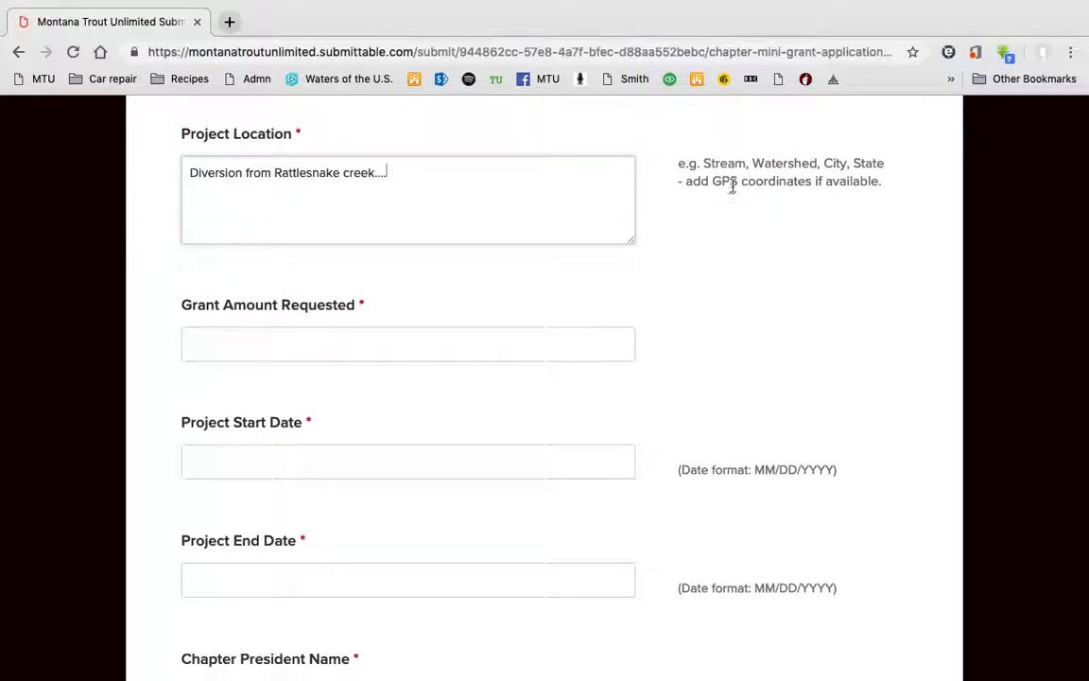
scroll(675, 349, "down", 2)
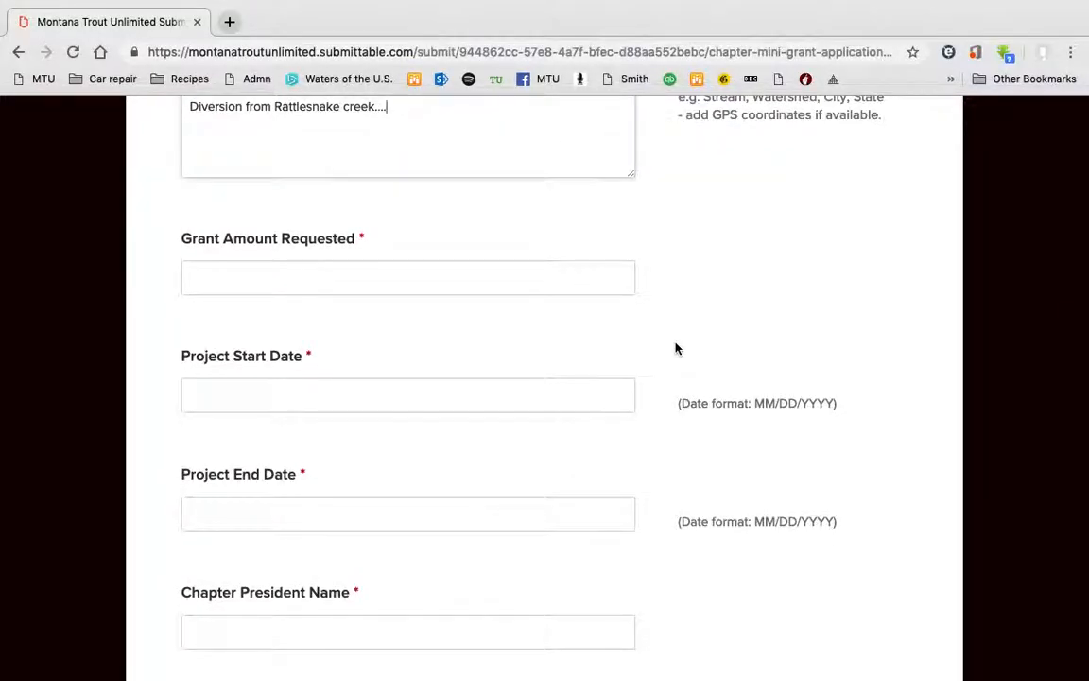
scroll(675, 349, "down", 1)
Request a 5000 grant for a project running 04/01/2019 to 05/30/2019.
left_click(435, 255)
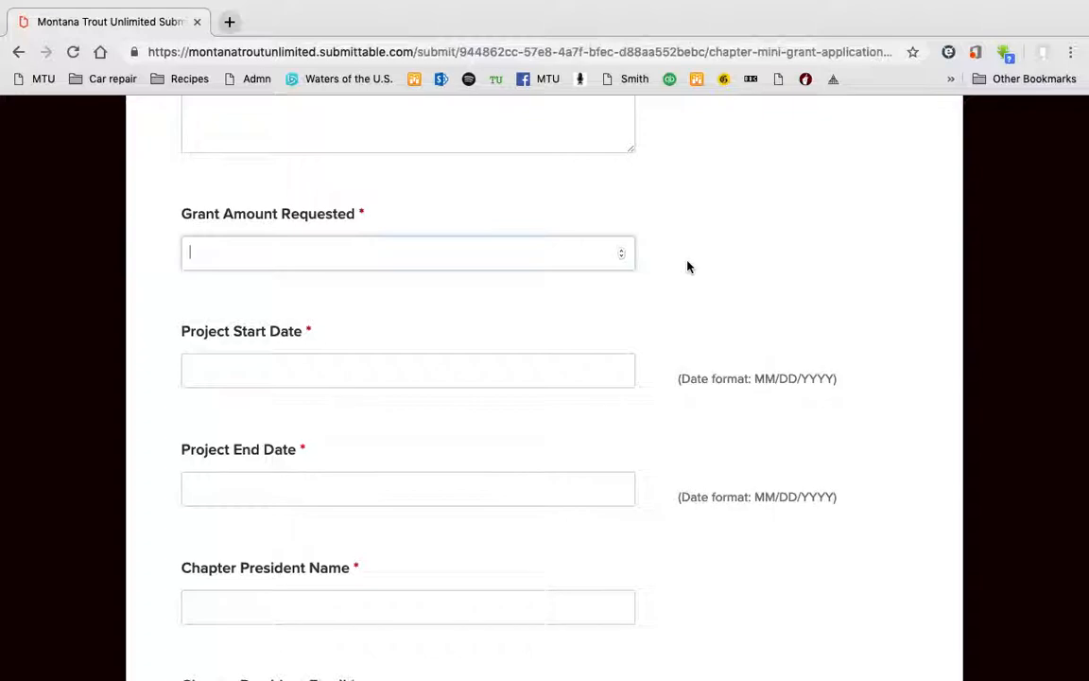
type("5000")
left_click(384, 382)
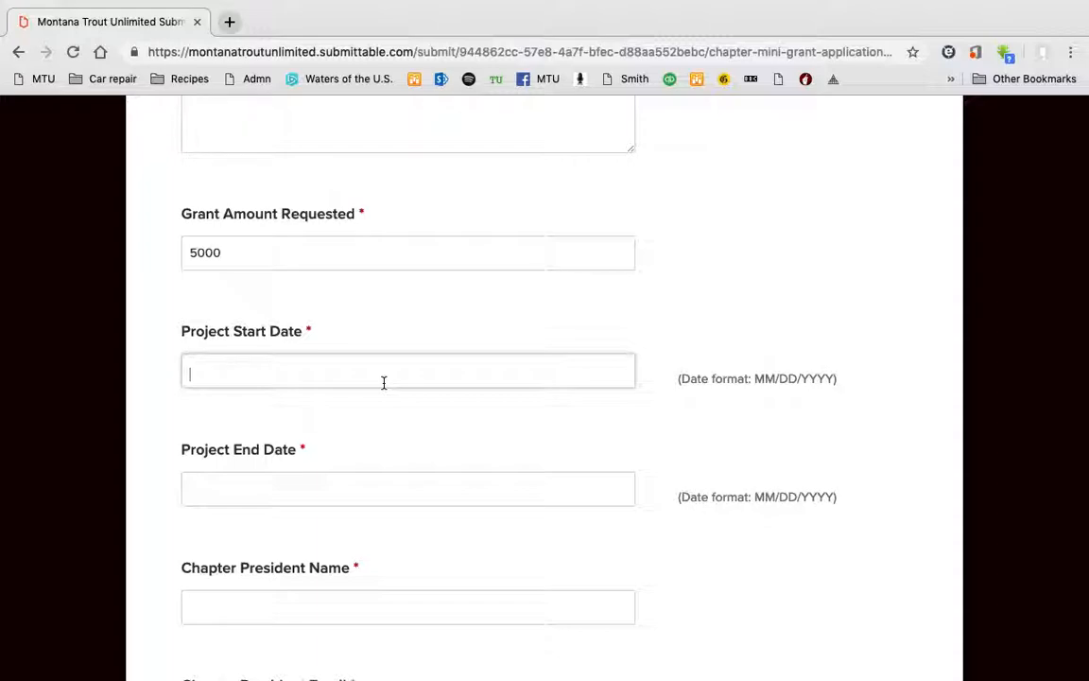
type("04/01/2019")
left_click(260, 492)
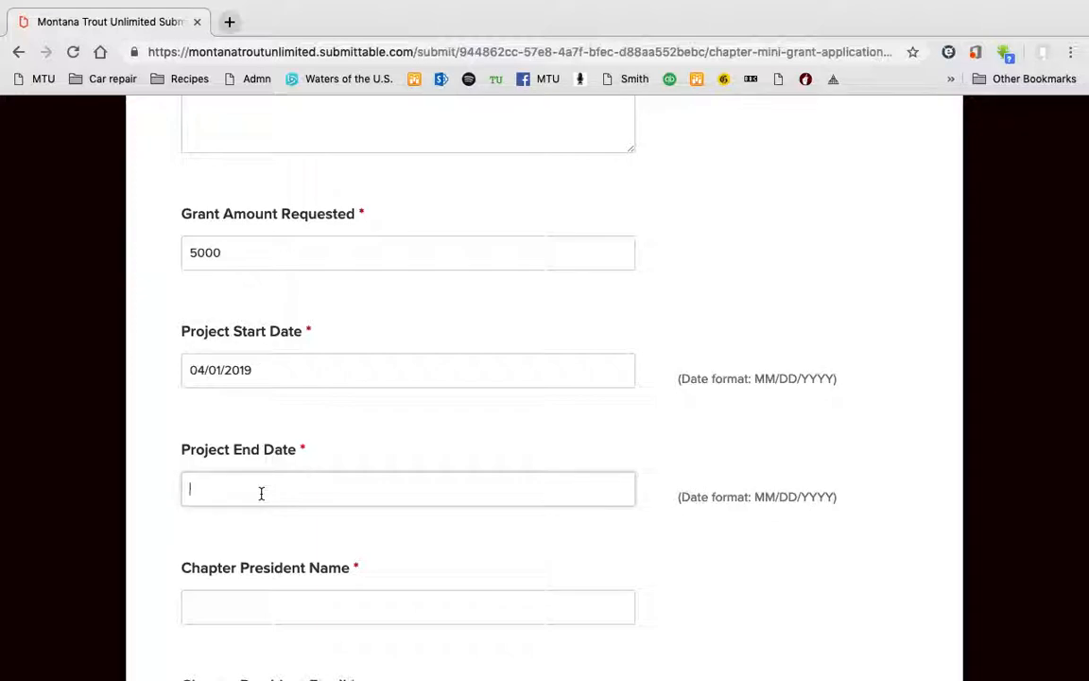
type("05/30/2019")
scroll(639, 565, "down", 3)
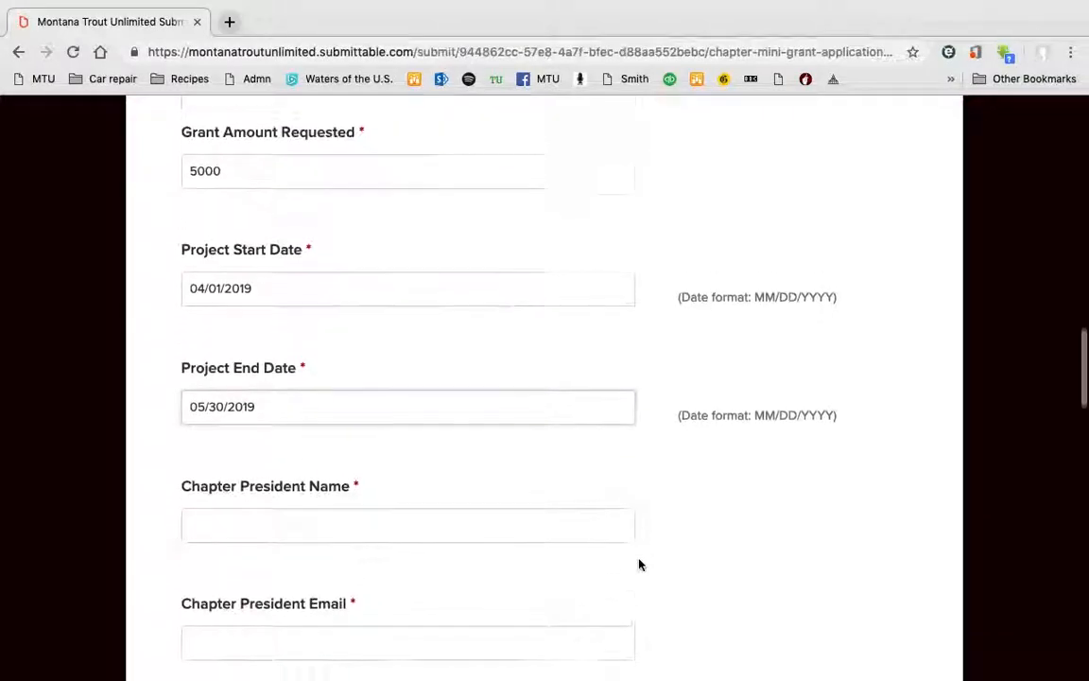
Enter the chapter president's full name, e-mail address and phone number.
left_click(468, 475)
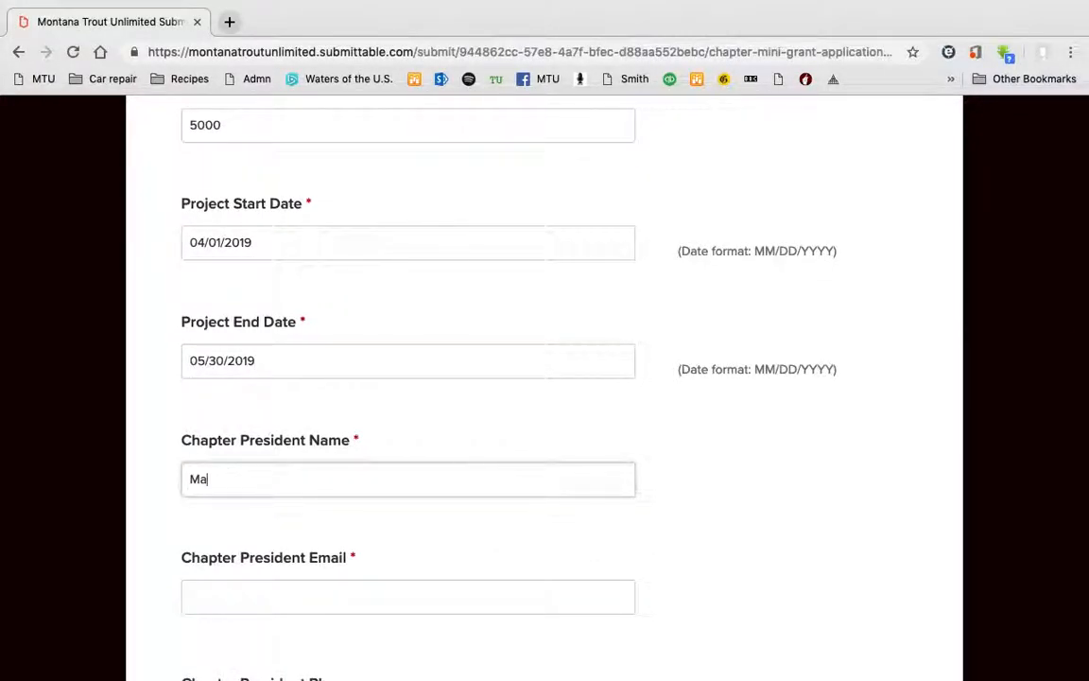
left_click(282, 588)
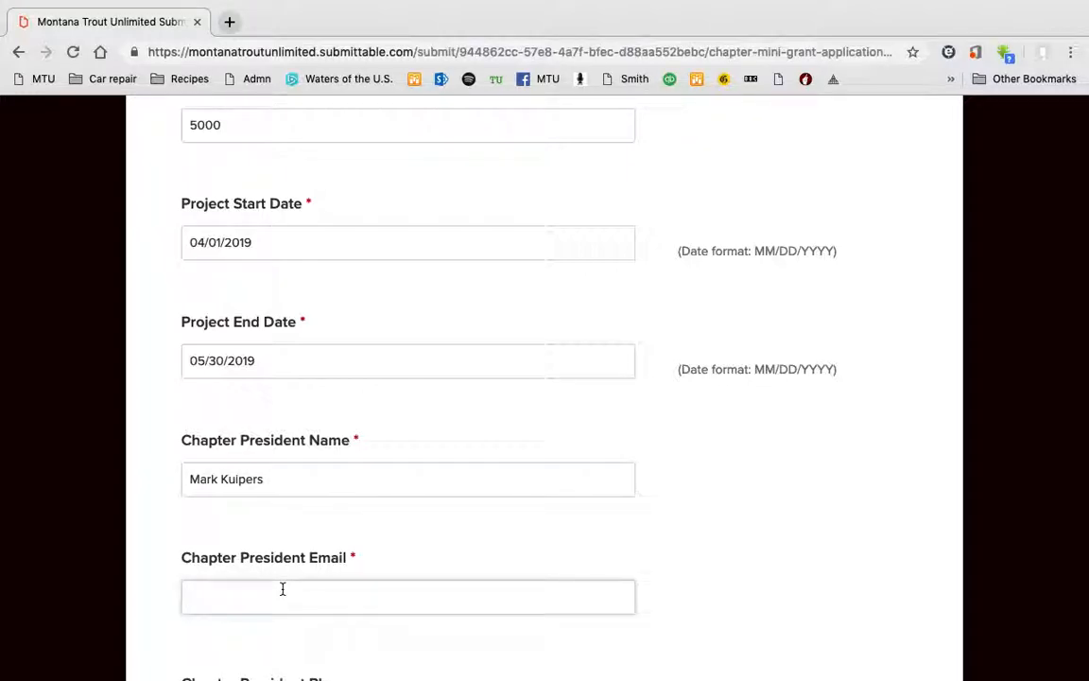
scroll(281, 588, "down", 5)
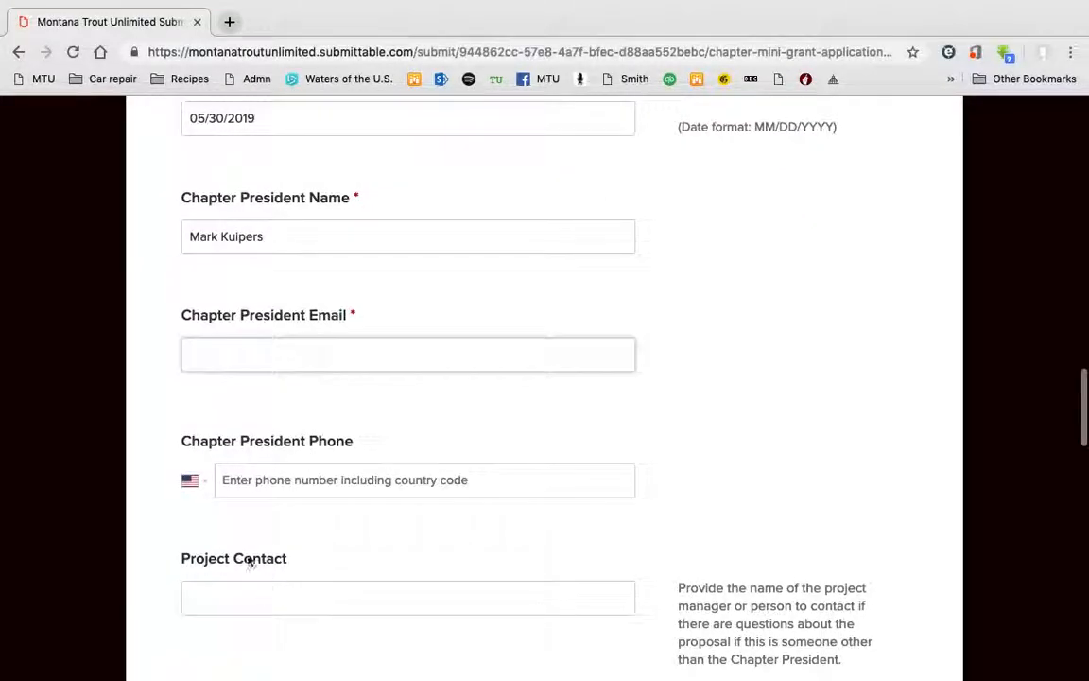
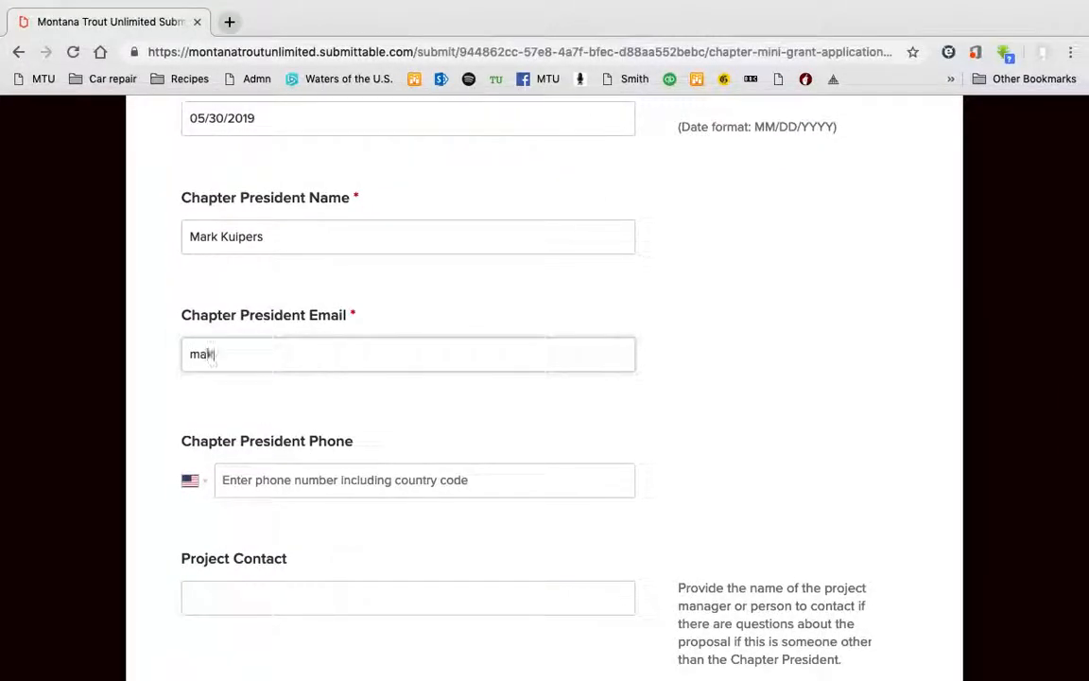
left_click(340, 486)
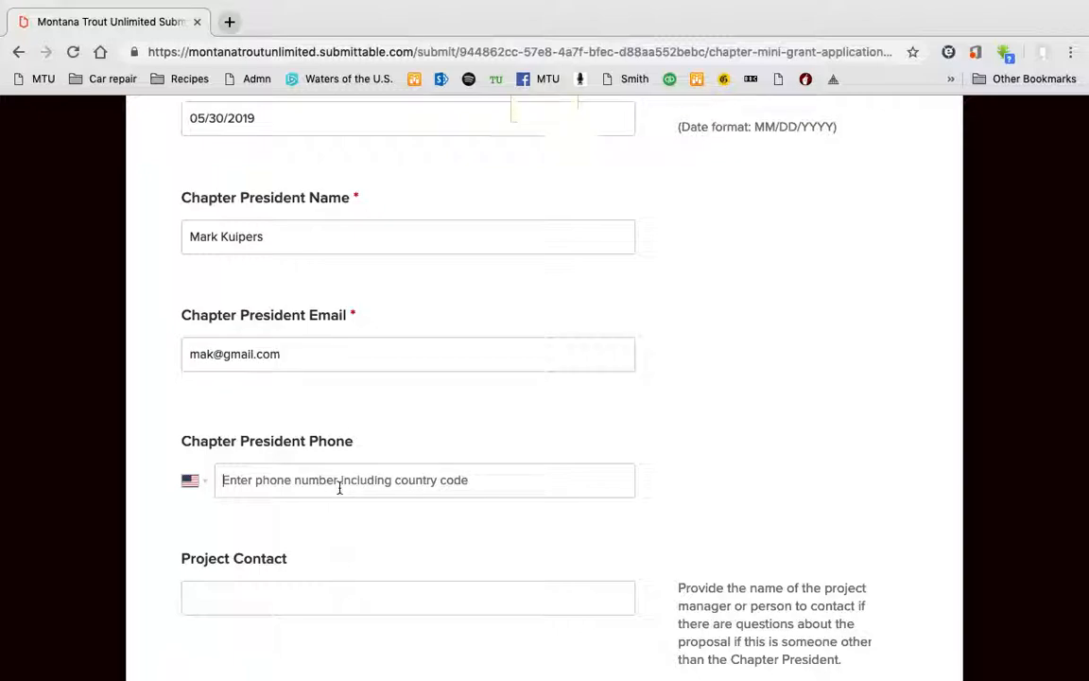
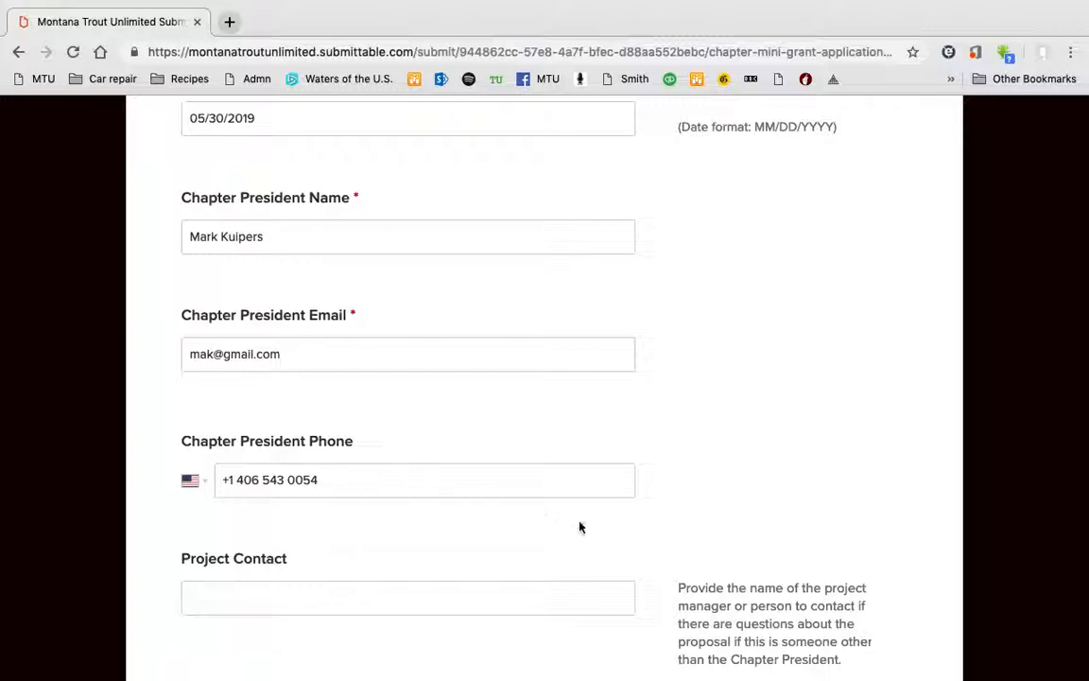
Enter the project contact's full name.
scroll(709, 490, "down", 3)
left_click(383, 319)
type("Jessica")
key("BackSpace")
key("BackSpace")
key("BackSpace")
key("BackSpace")
key("BackSpace")
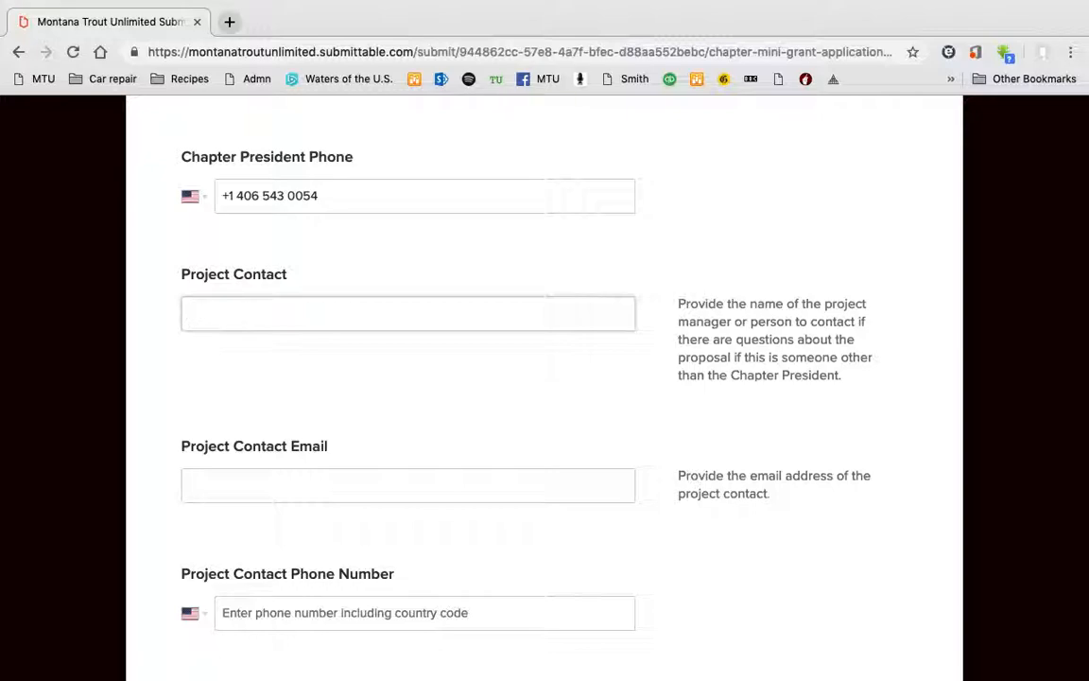
Fill in the project contact's e-mail address and phone number.
left_click(250, 479)
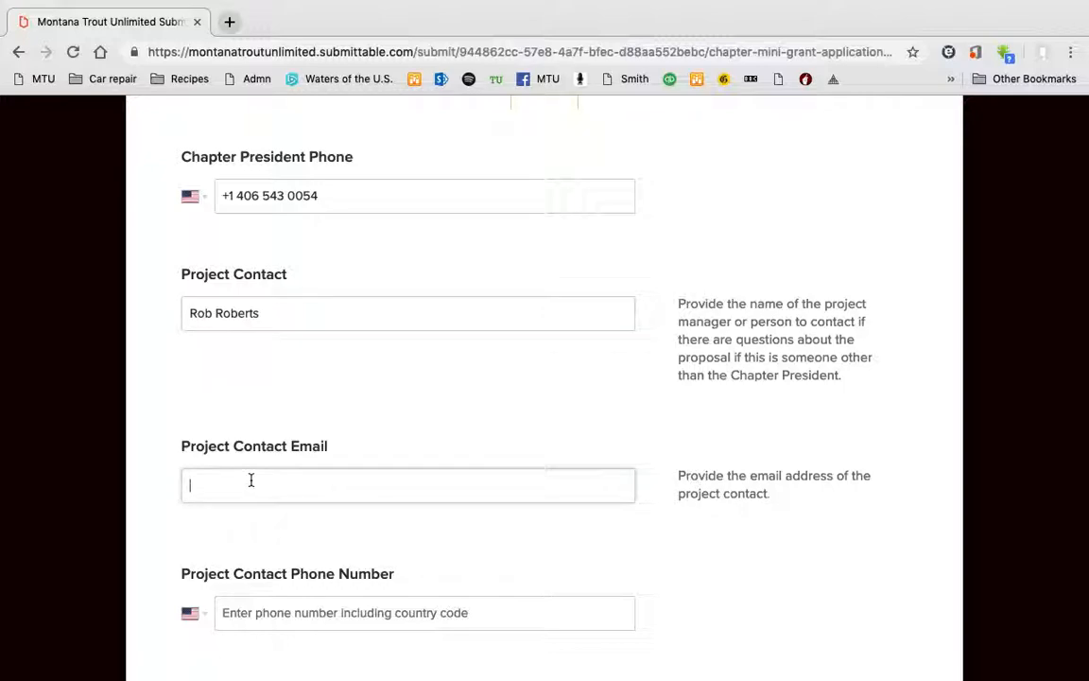
left_click(296, 359)
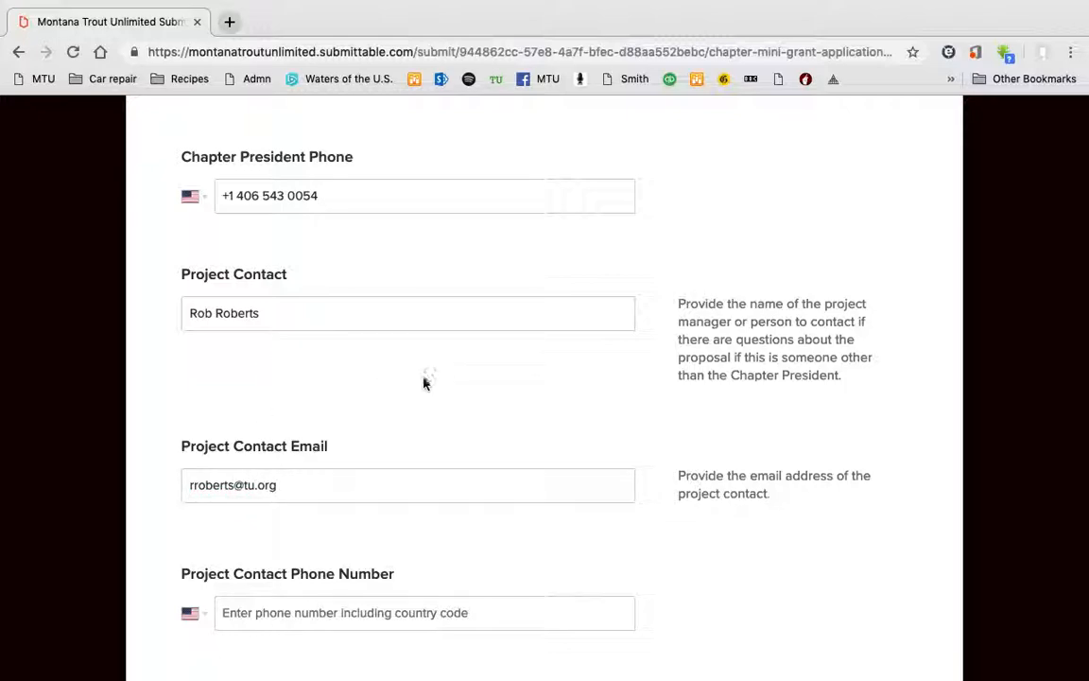
scroll(424, 383, "down", 3)
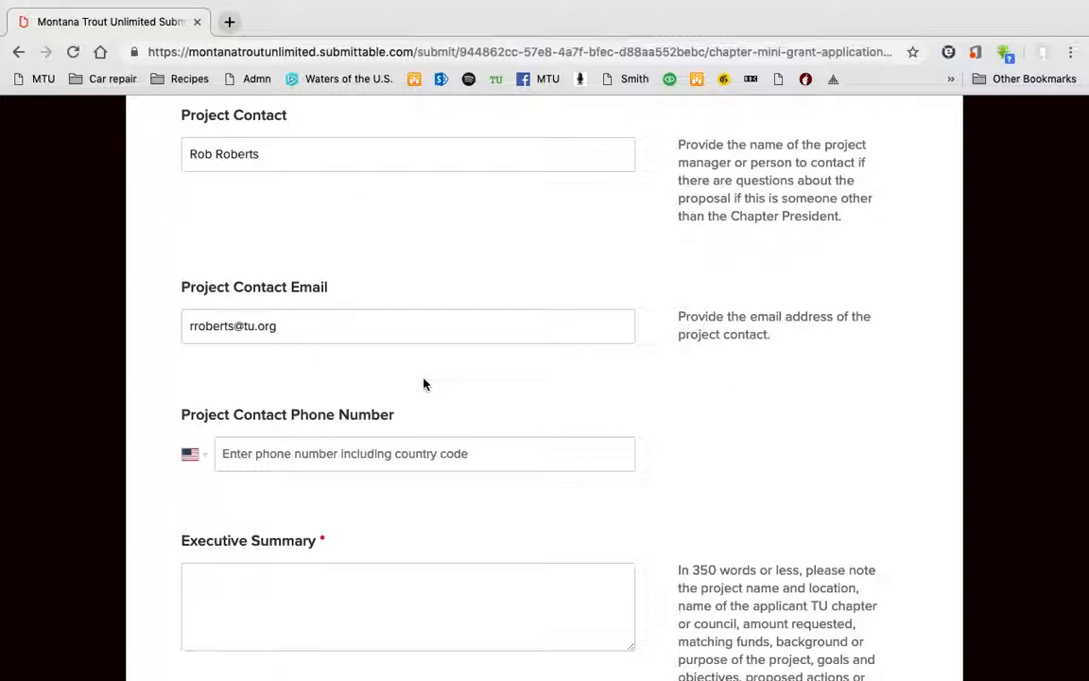
scroll(423, 384, "down", 2)
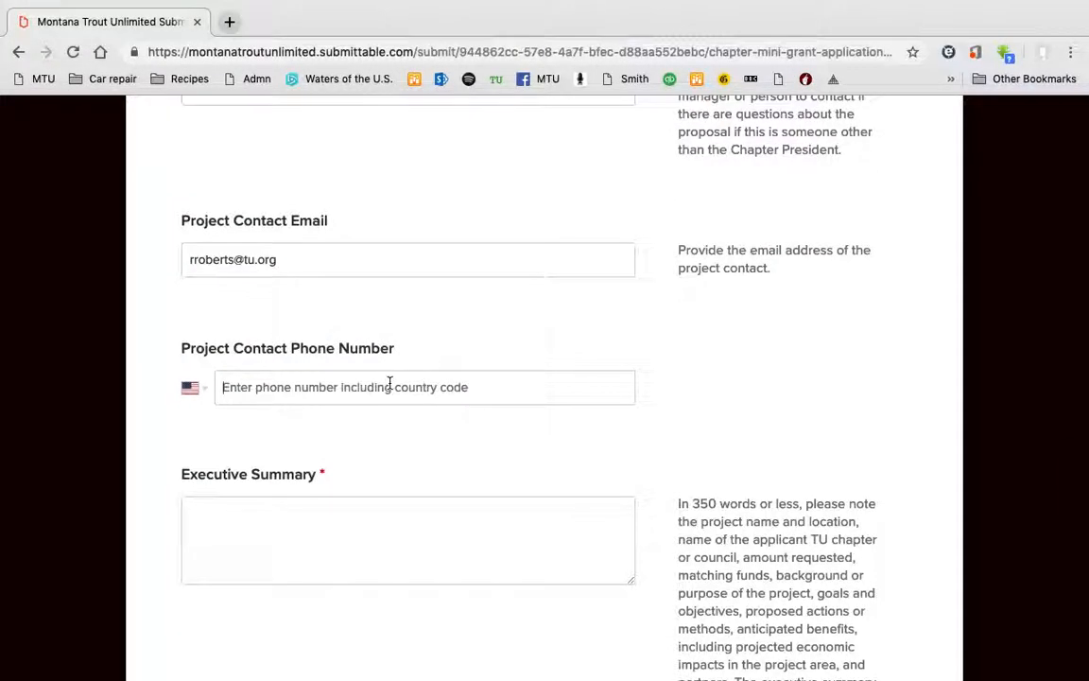
Write the Executive Summary 'Install a fish screen at the ditch to prevent fish from migrating up the irrigation channel....'.
scroll(627, 429, "down", 5)
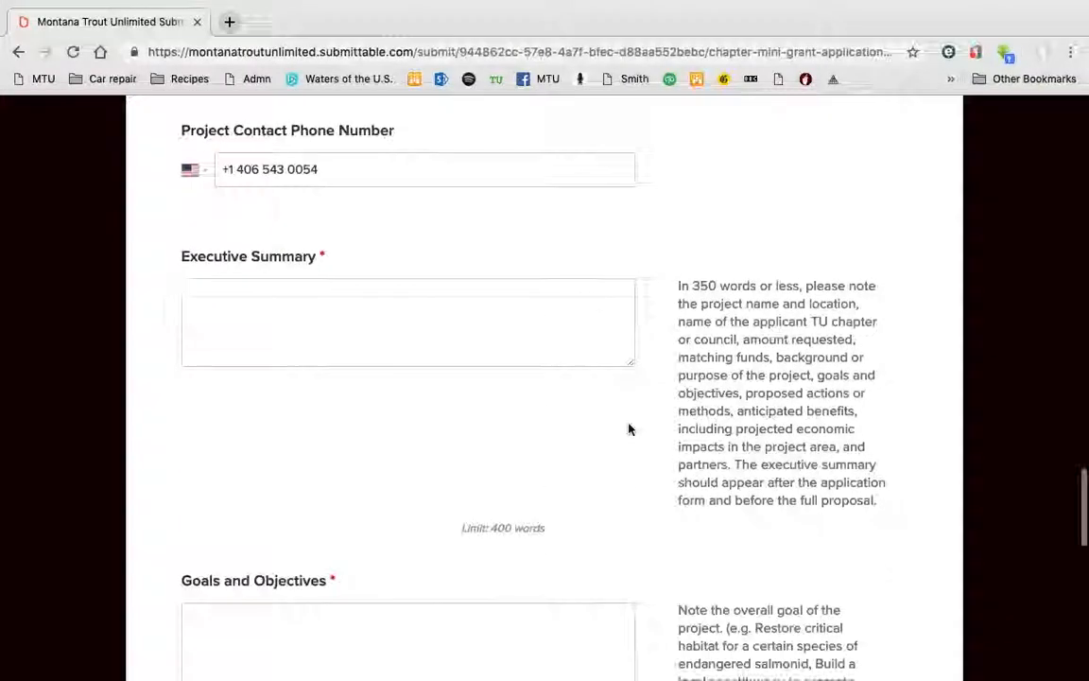
left_click(394, 314)
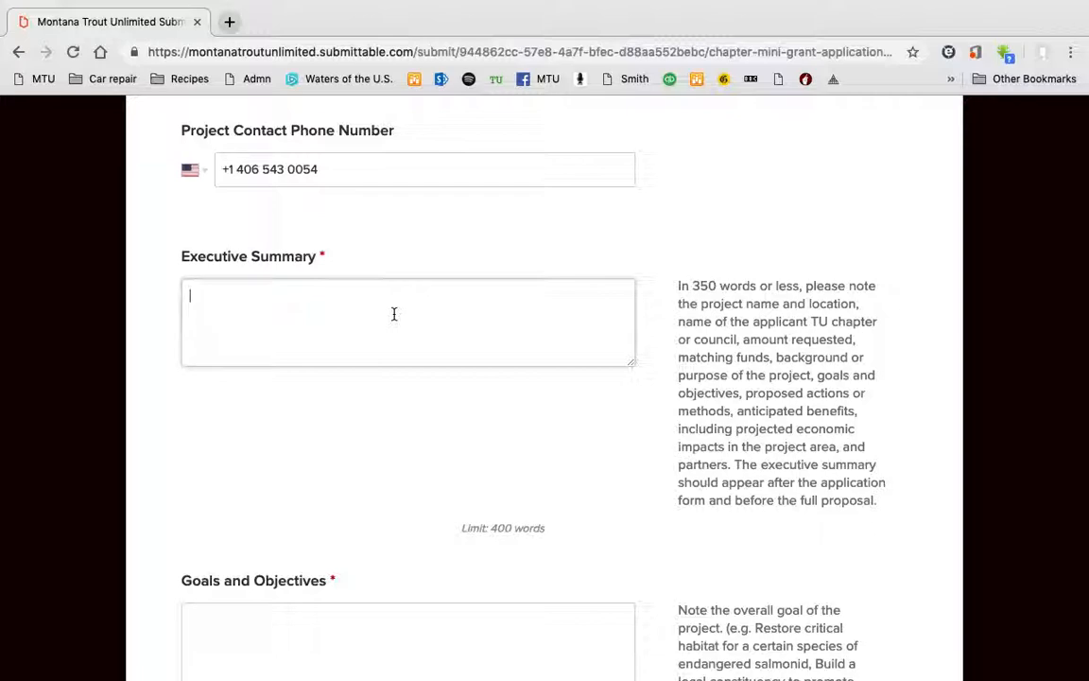
type("Install a fish screen,")
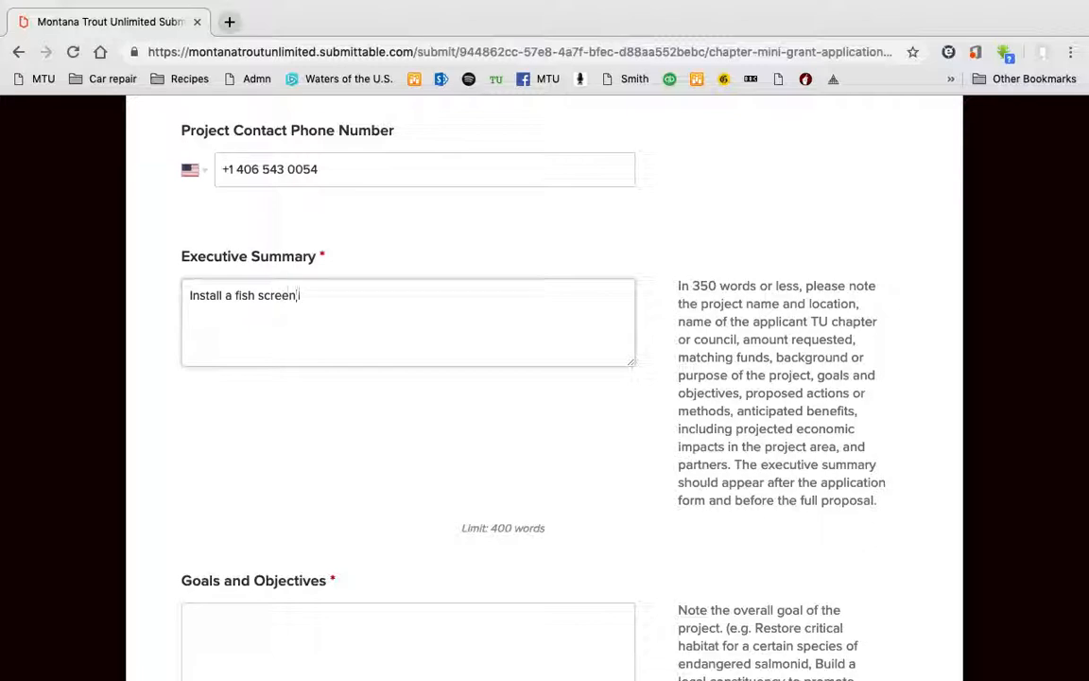
key("BackSpace")
type("at the dirc")
key("BackSpace")
key("BackSpace")
type("tch to p")
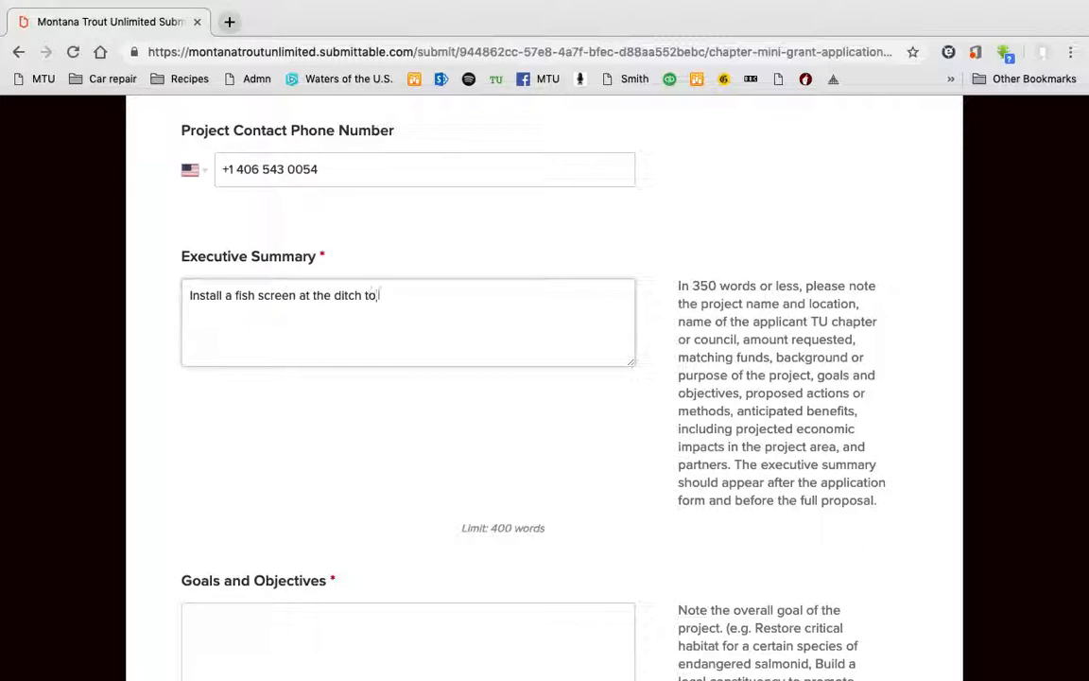
type("revent fis")
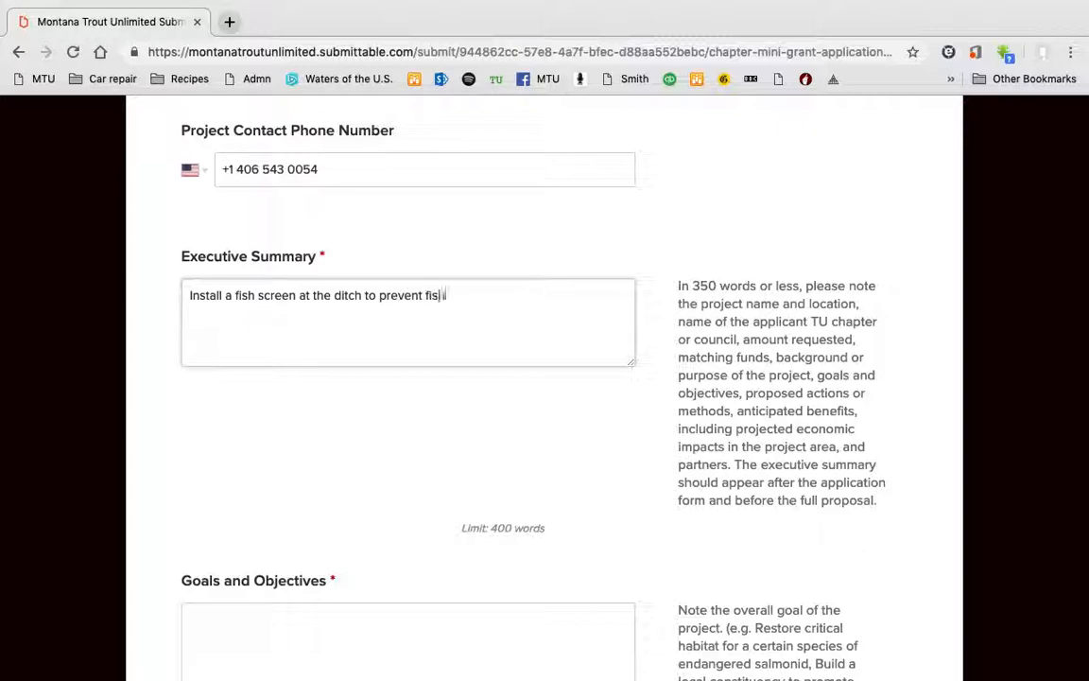
type("h from migrating up ")
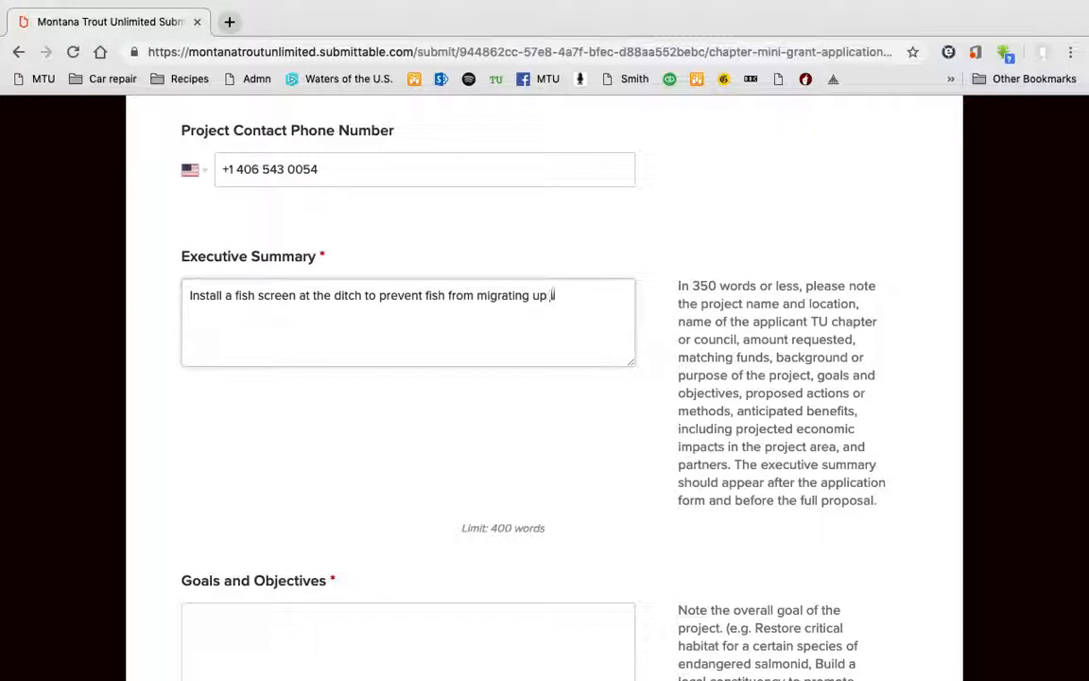
type("the irrigation ch")
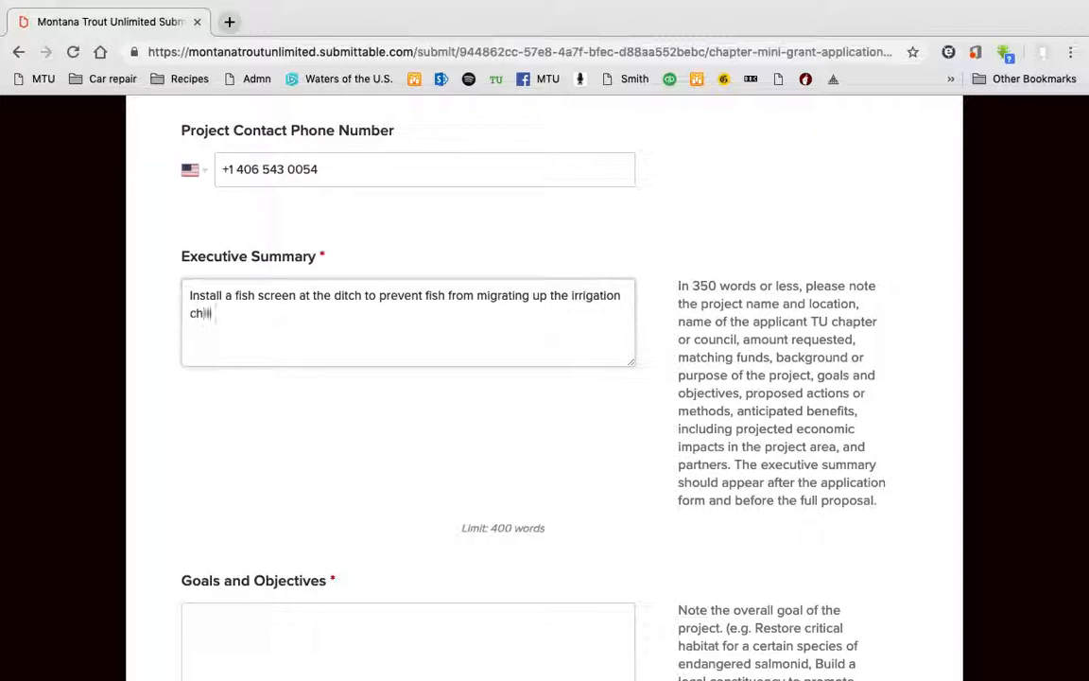
type("annel....")
scroll(487, 413, "down", 3)
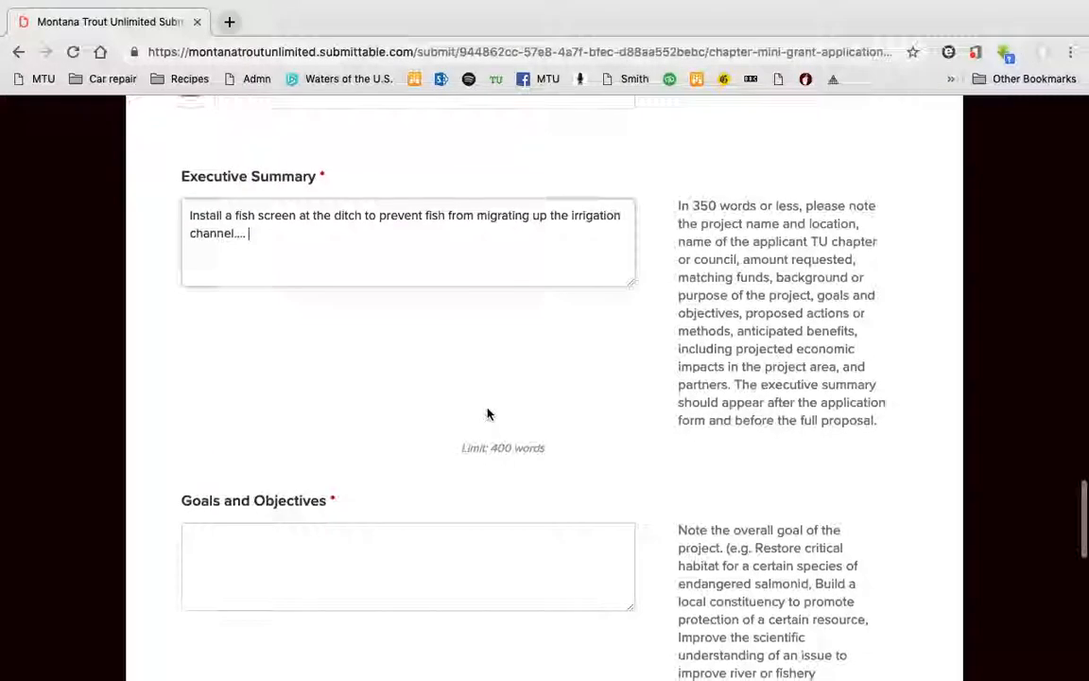
scroll(663, 468, "down", 1)
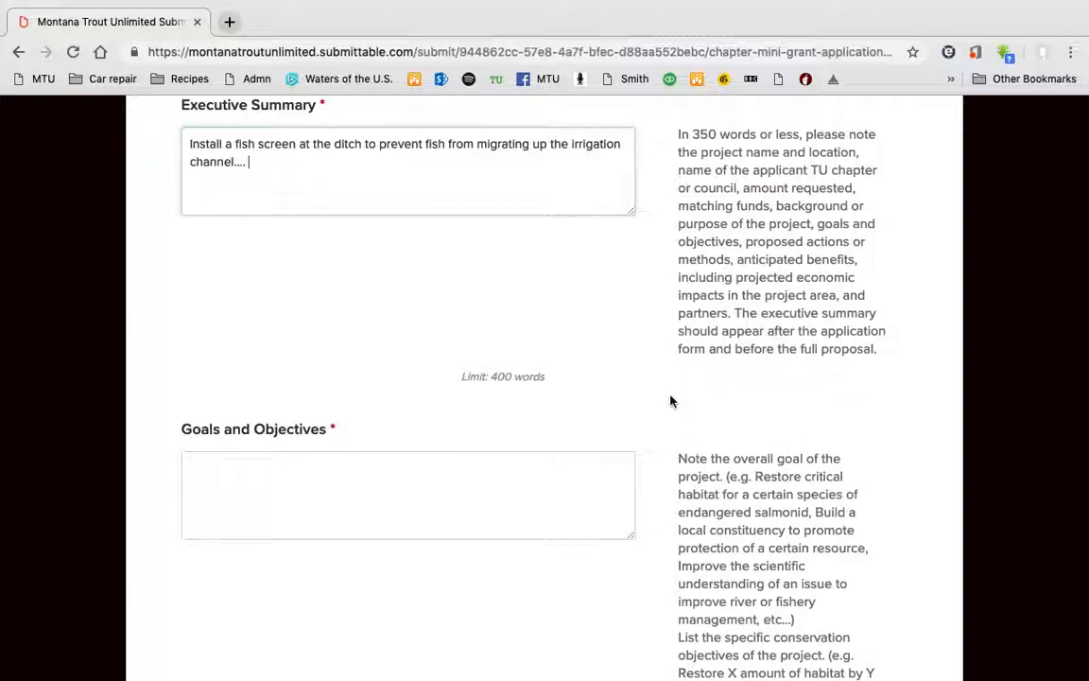
Enter 'Keep fish mainstem. Will do monitoring to ensure that the device is working....' under Goals and Objectives.
scroll(672, 401, "down", 4)
scroll(670, 400, "down", 4)
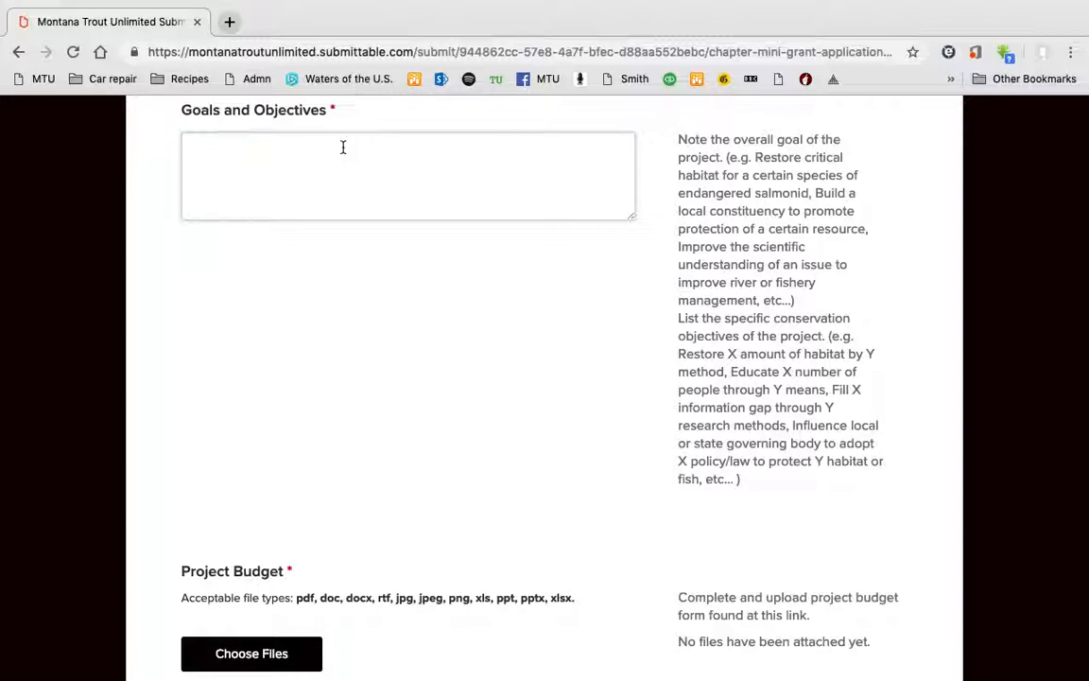
type("Keep fish mainstem.")
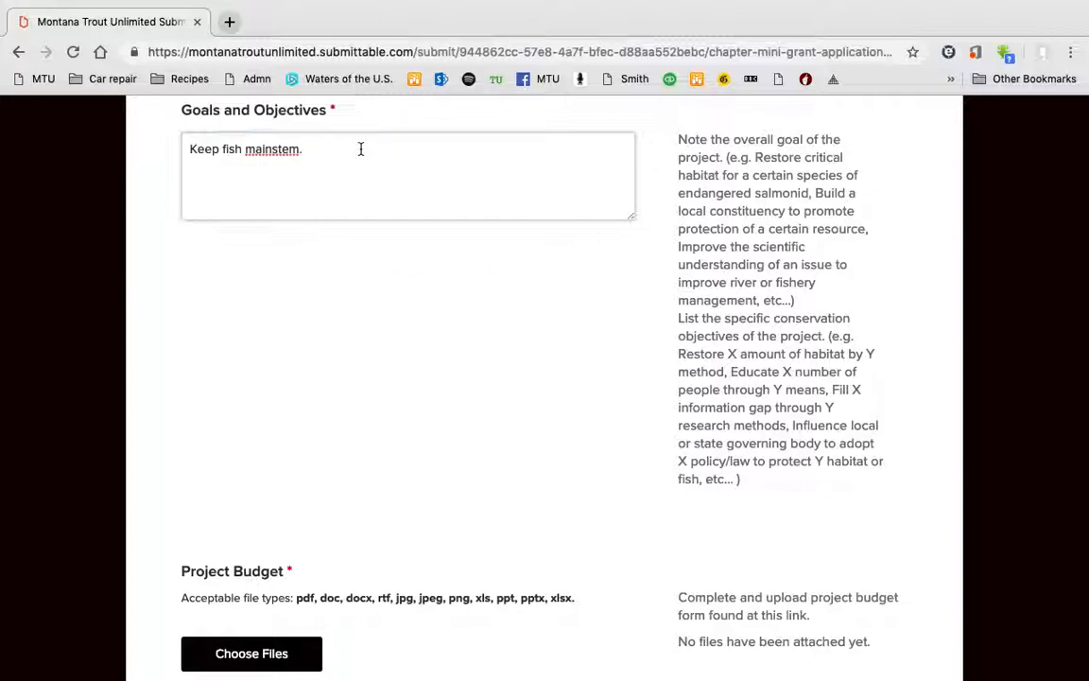
type("Will do monitoring to ensure that ")
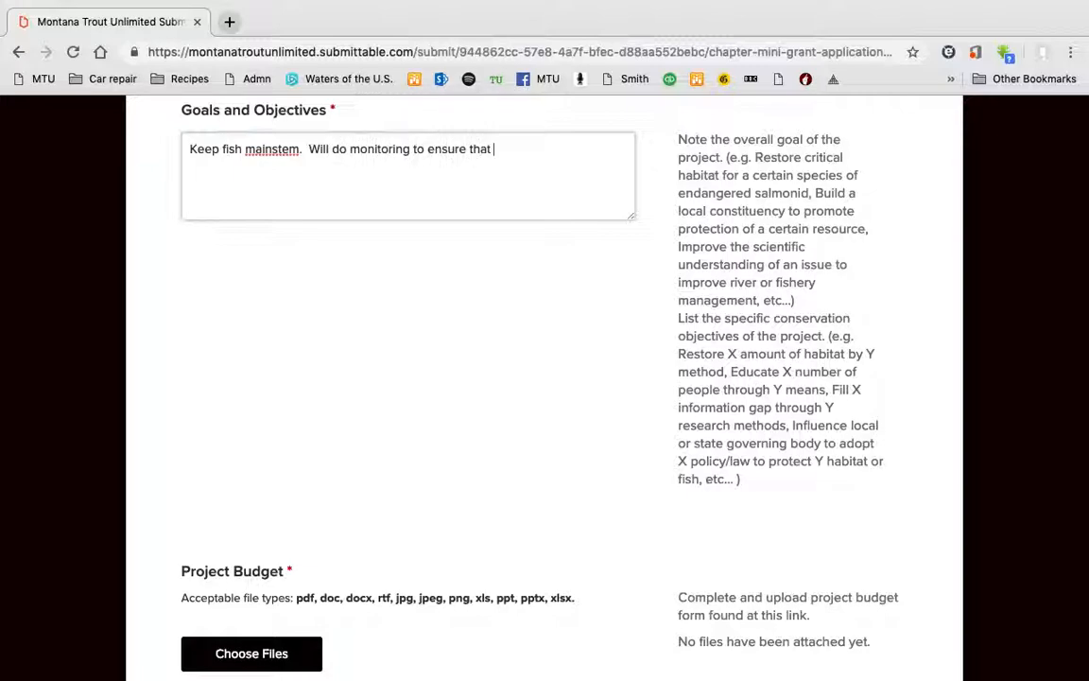
type("the device is working....")
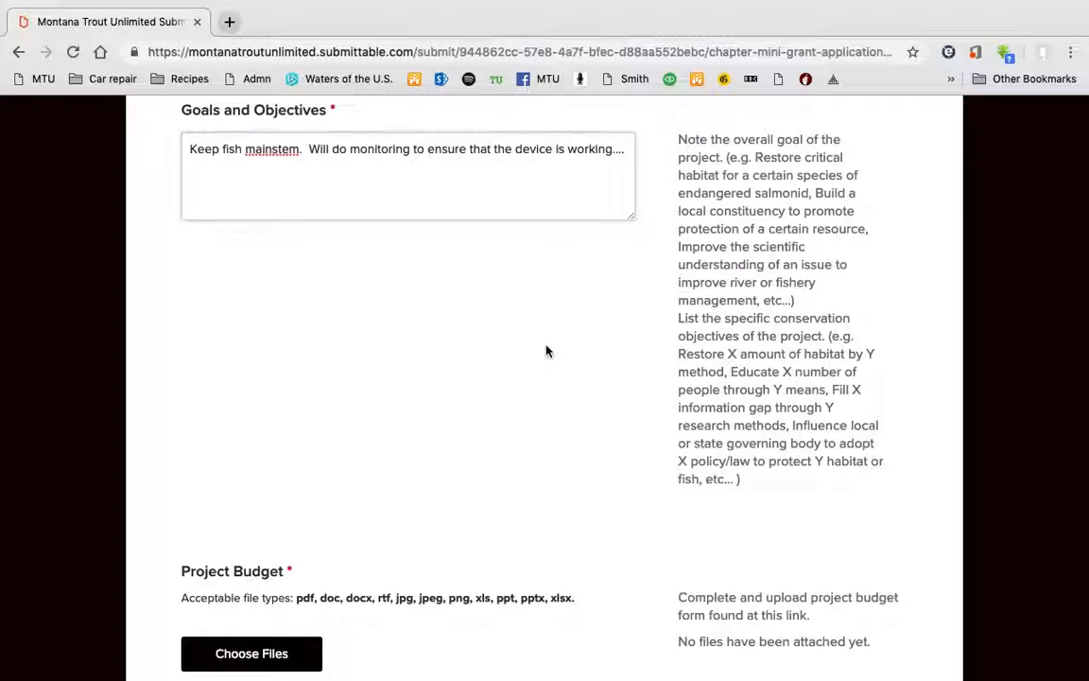
Open the file chooser for the Project Budget upload.
scroll(543, 349, "down", 5)
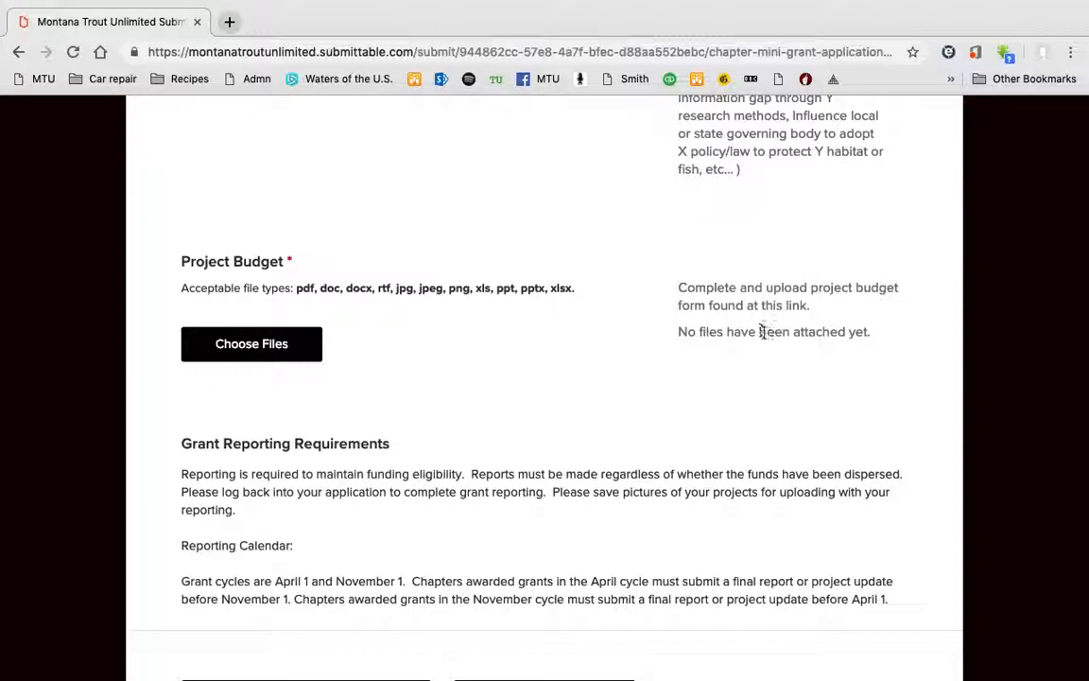
scroll(763, 336, "down", 3)
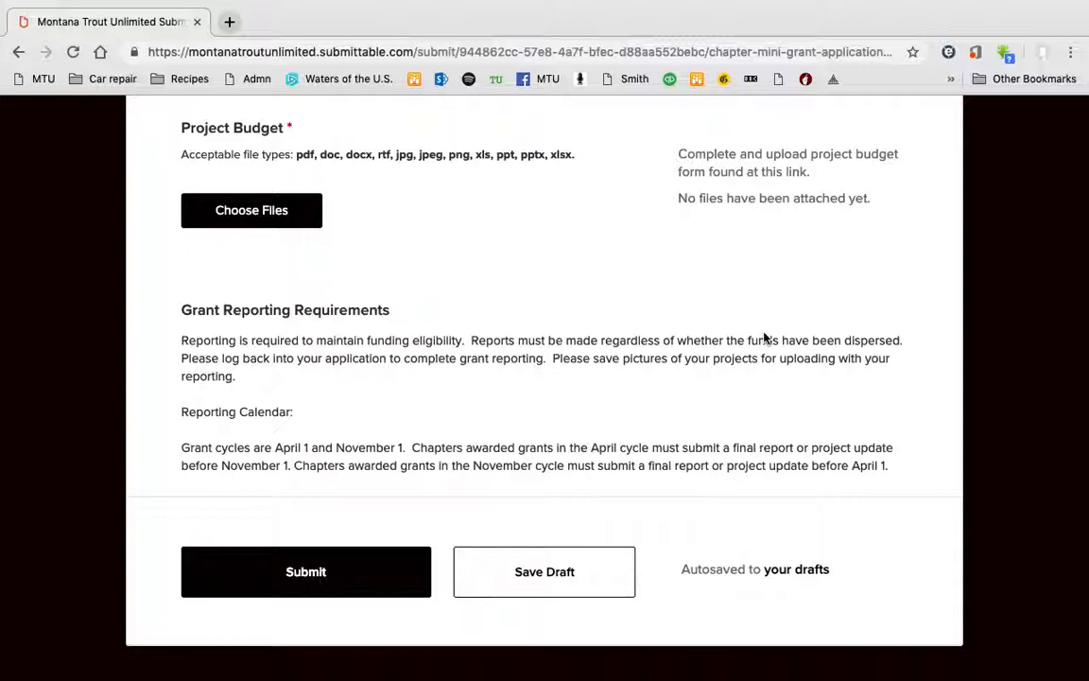
left_click(236, 210)
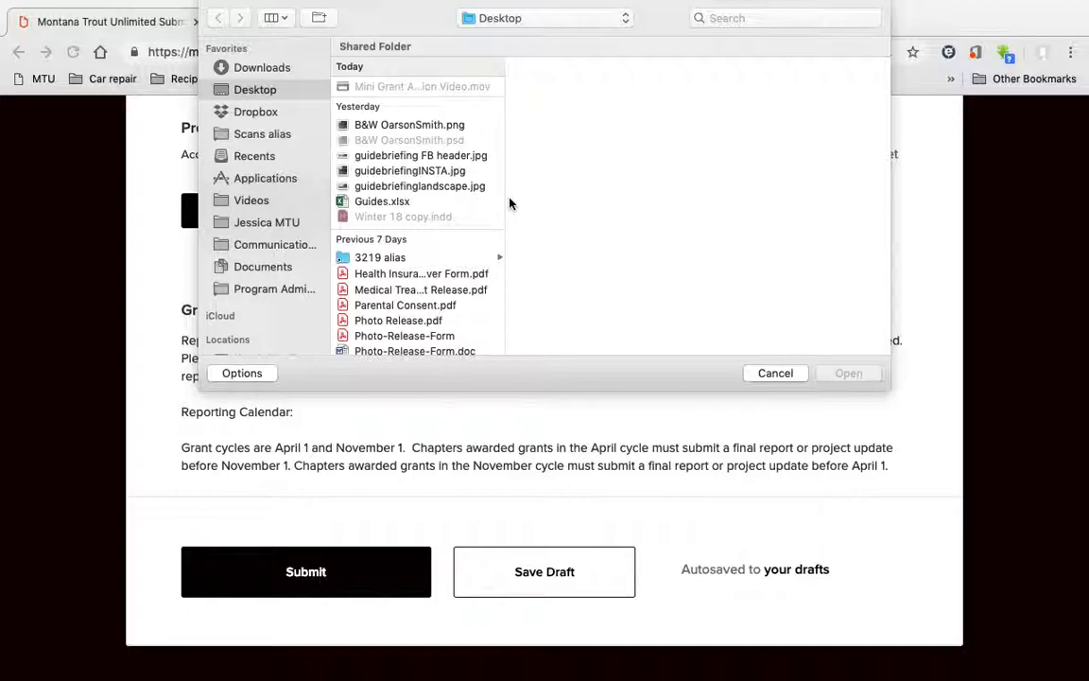
Upload Guides.xlsx (6.96 KB) from the file dialog as the Project Budget attachment.
left_click(389, 204)
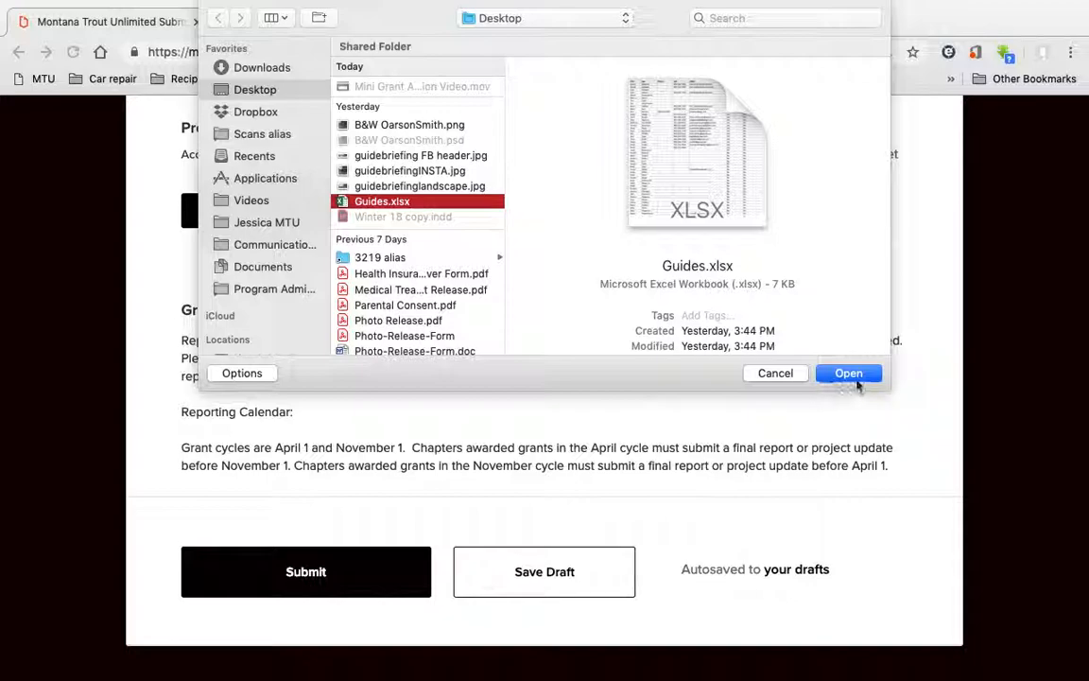
left_click(867, 374)
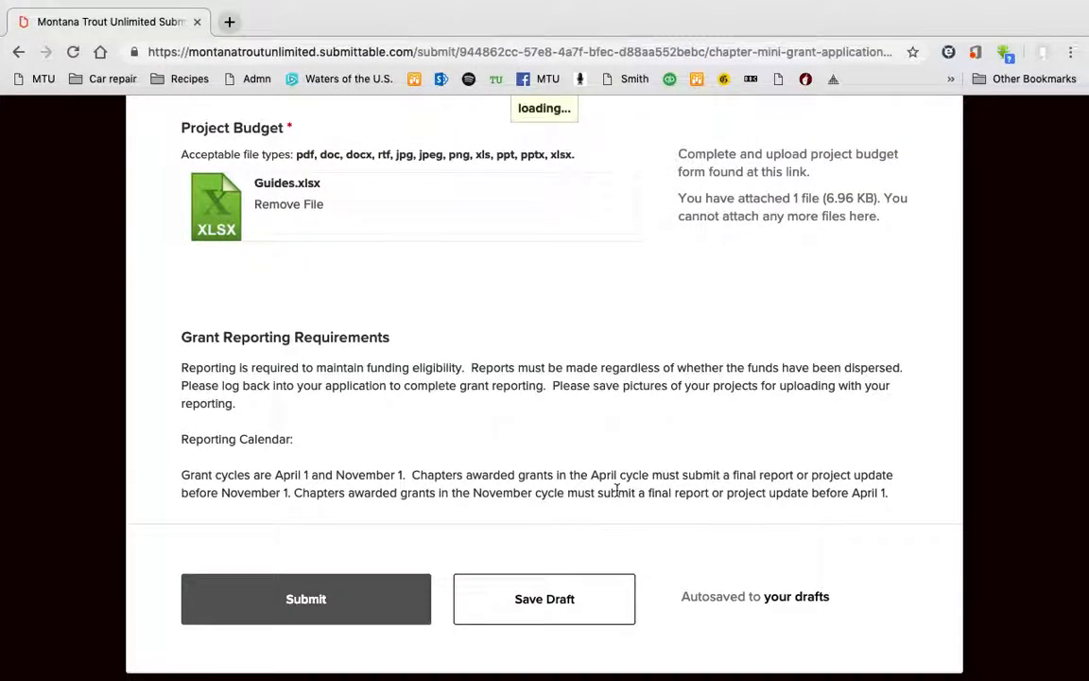
scroll(616, 490, "down", 2)
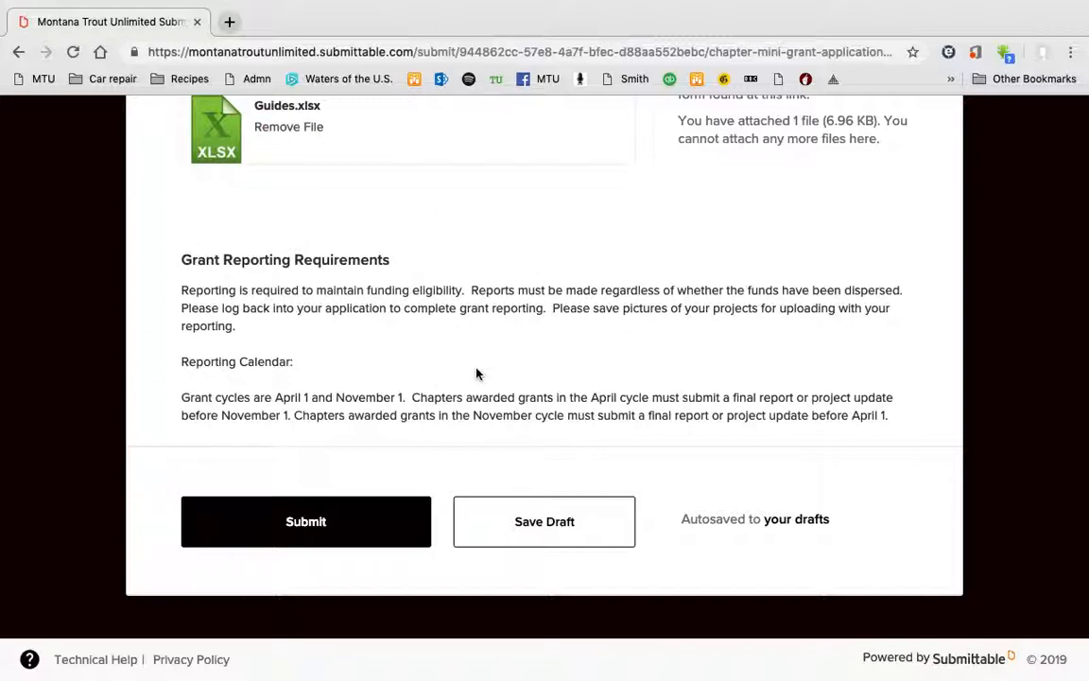
Review the completed mini grant form and submit it, arriving at the Success confirmation page.
scroll(477, 373, "up", 15)
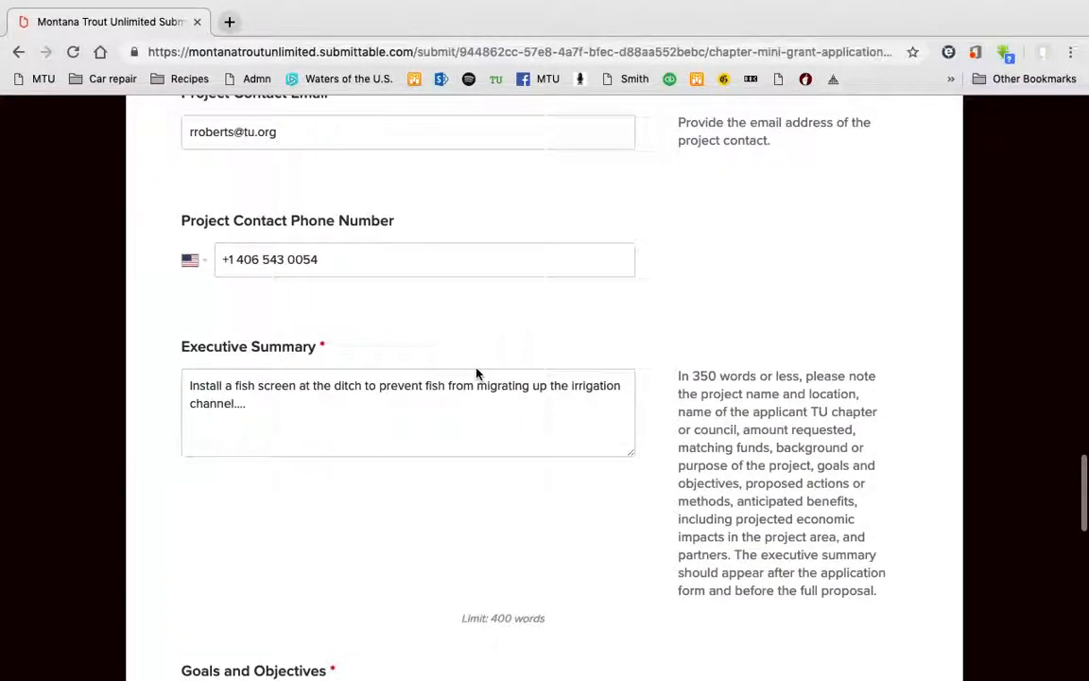
scroll(476, 374, "up", 15)
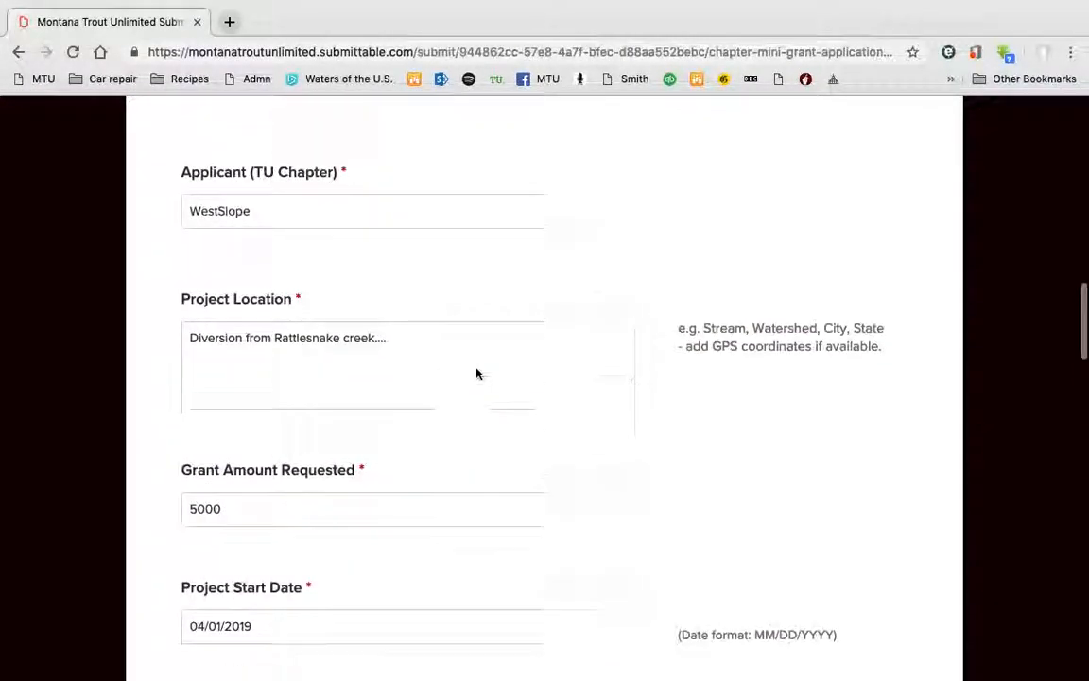
scroll(476, 373, "up", 10)
scroll(476, 373, "down", 20)
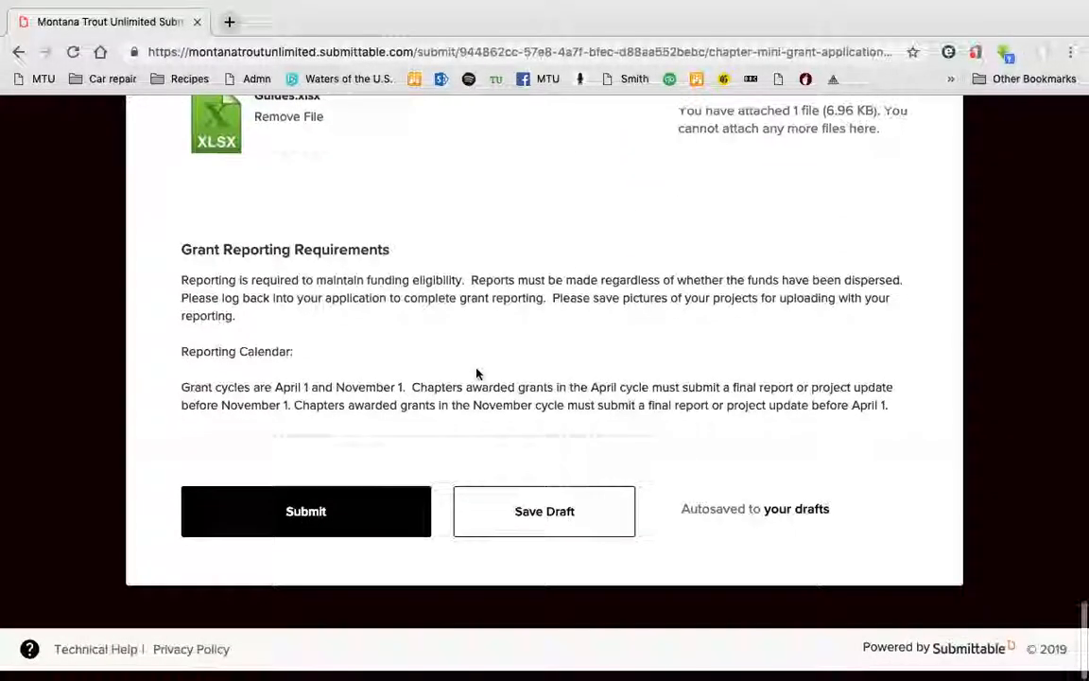
left_click(302, 525)
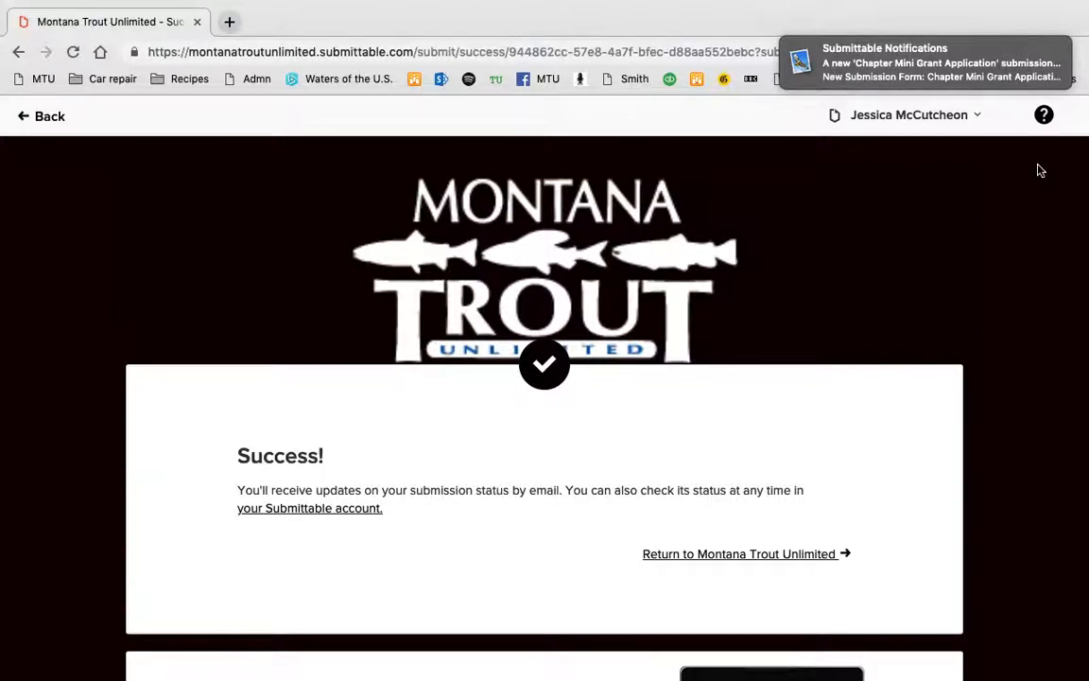
scroll(897, 221, "down", 3)
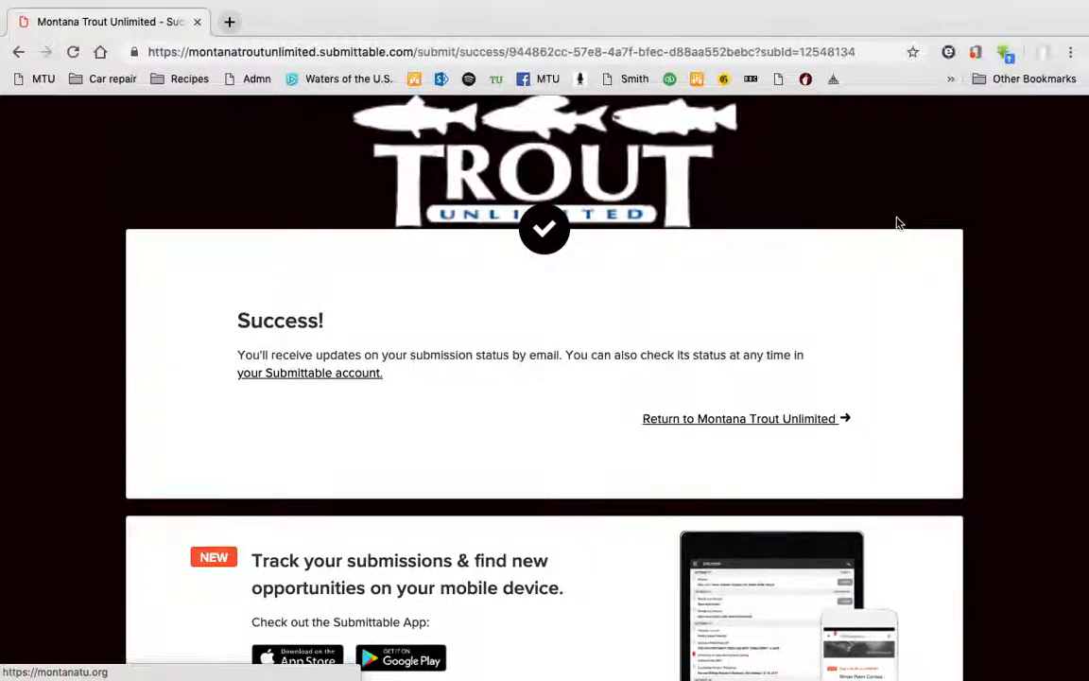
scroll(897, 223, "down", 2)
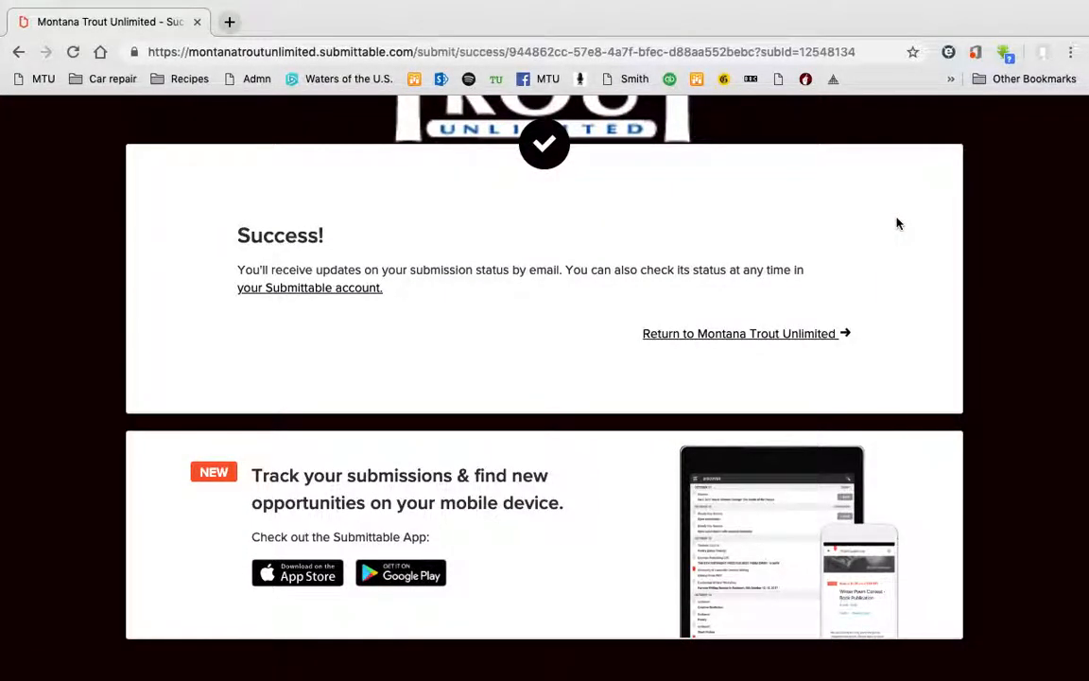
scroll(897, 223, "up", 5)
Go to My Submissions from the account menu and open the Cobbin Ditch Fish Screen Project submission.
left_click(972, 114)
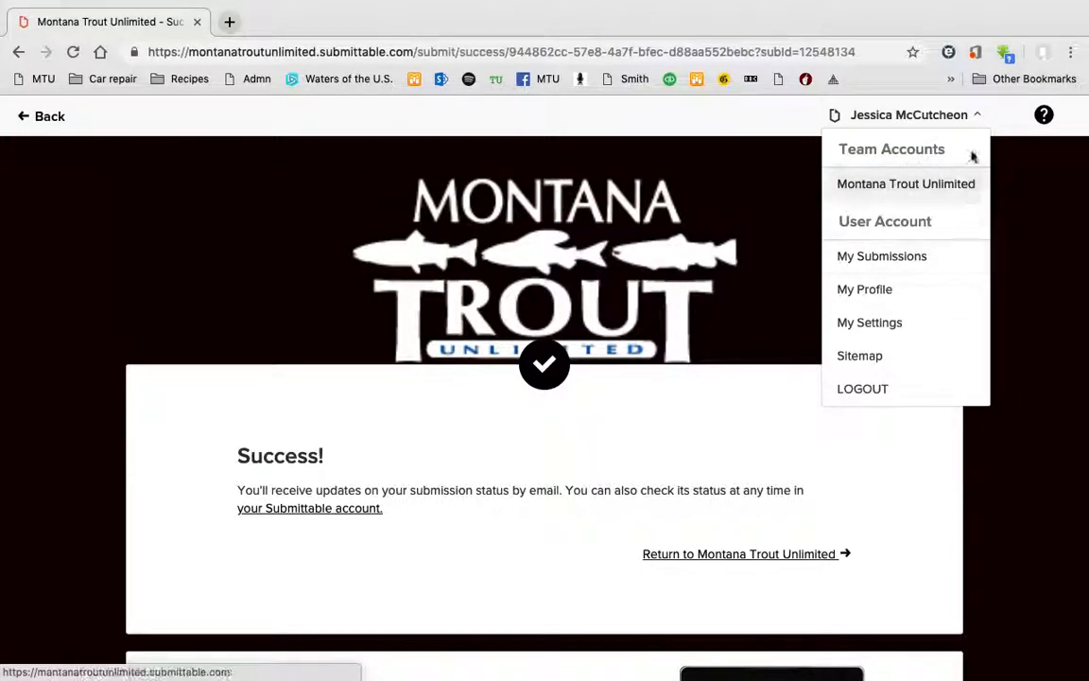
left_click(882, 257)
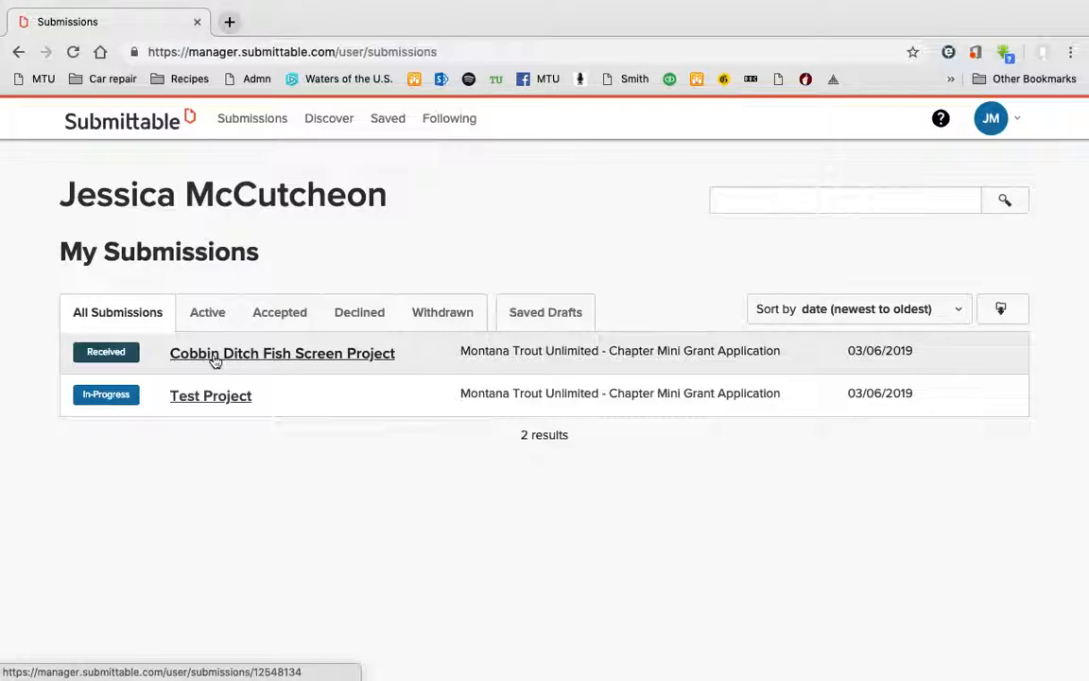
left_click(216, 359)
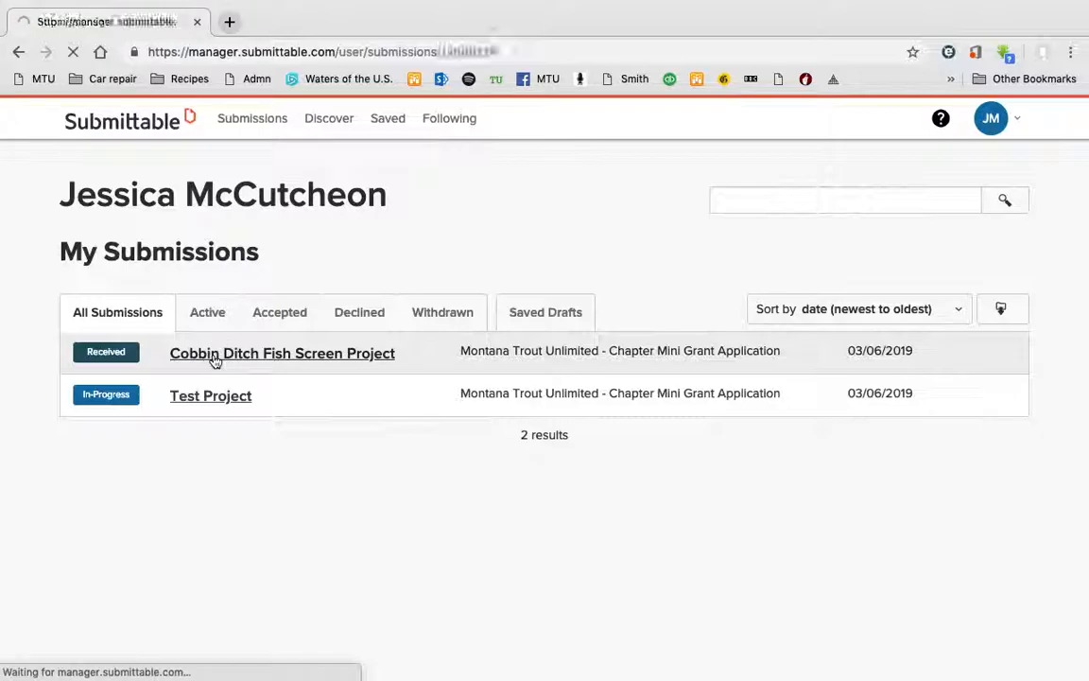
scroll(734, 571, "down", 2)
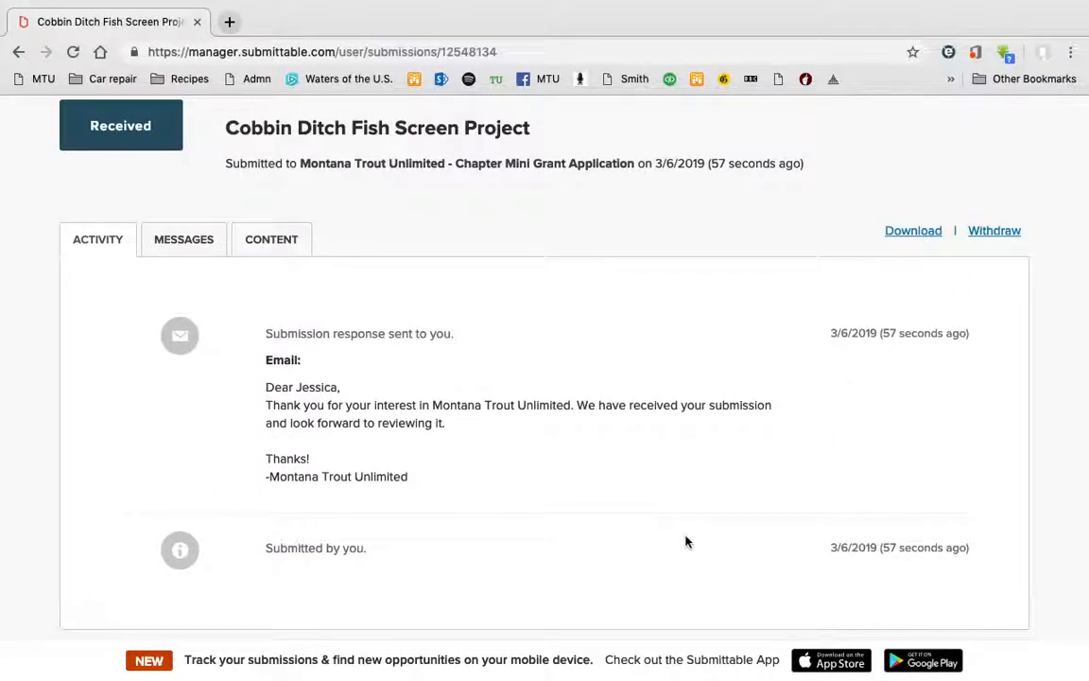
Send a new message titled 'Error in application' saying 'Please open our submission to editing.'.
left_click(202, 243)
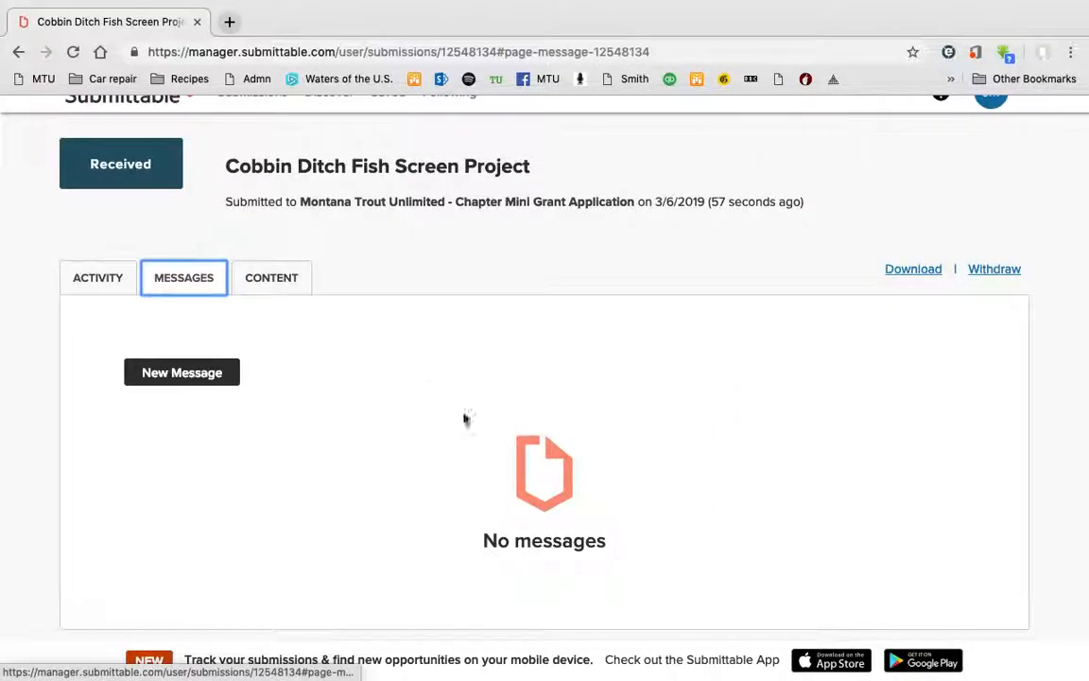
left_click(196, 377)
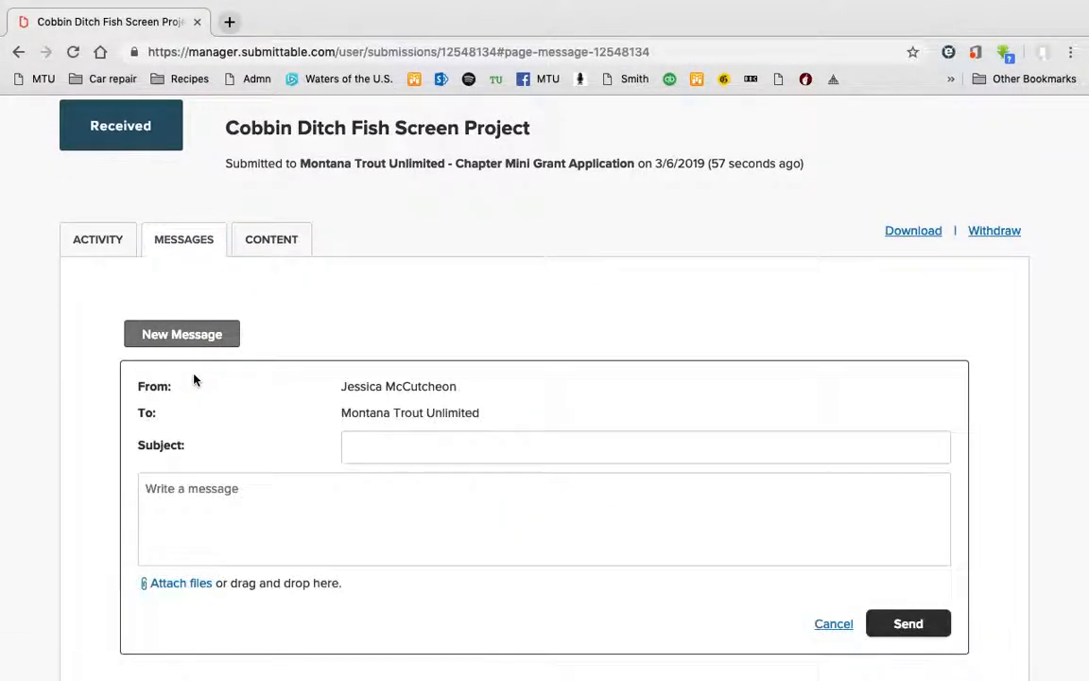
left_click(413, 440)
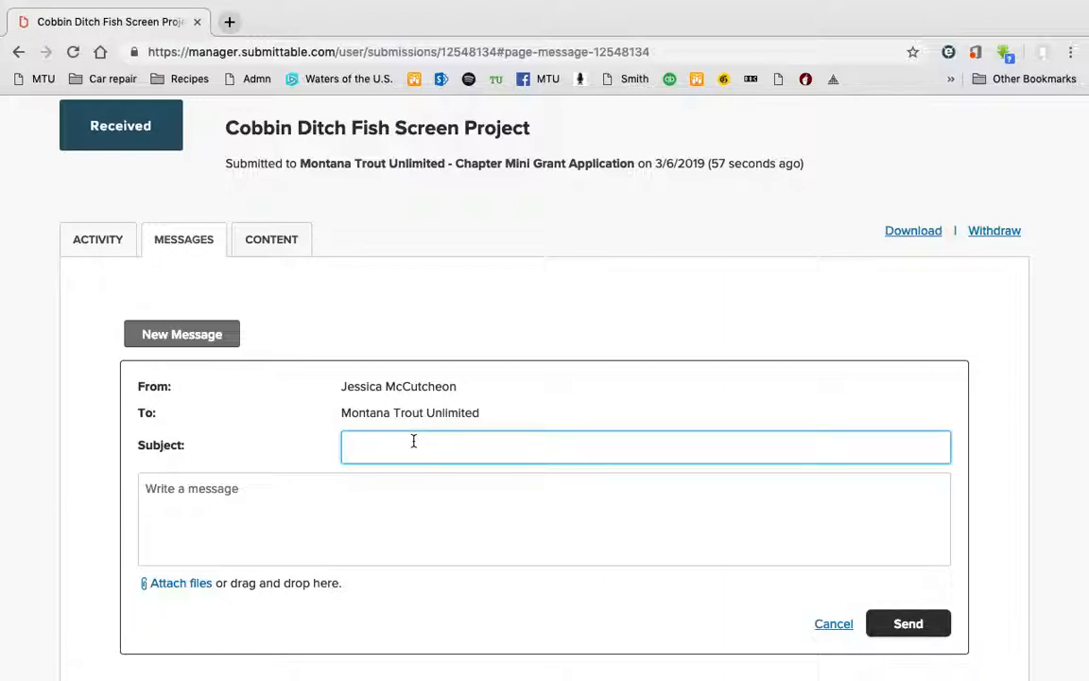
type("Error in application")
key("Tab")
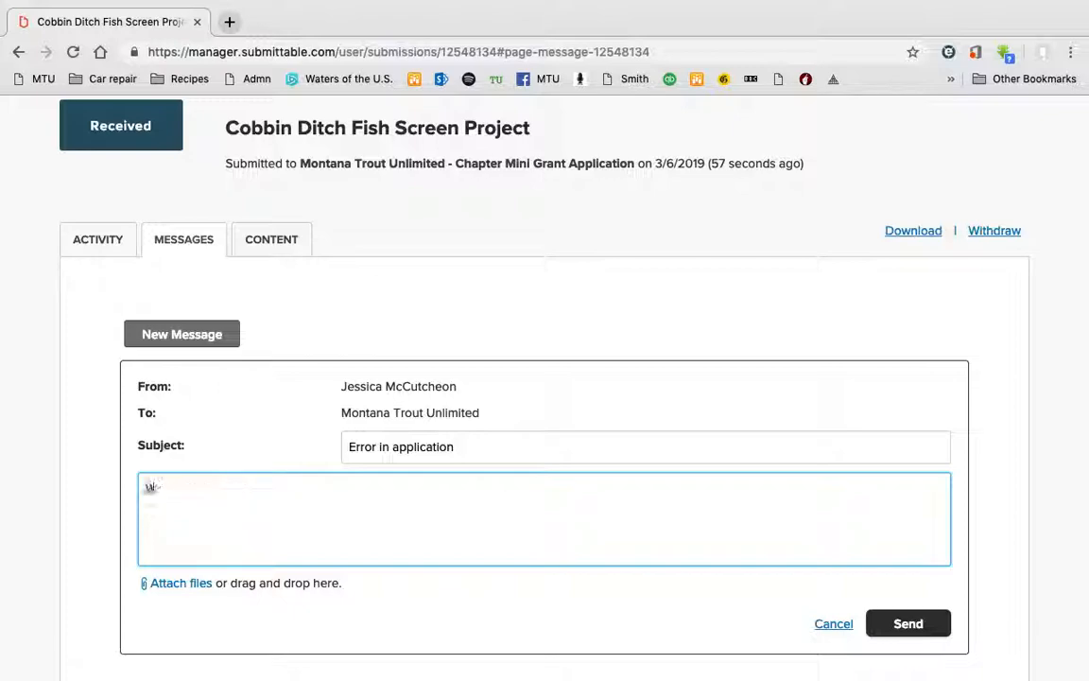
type("Please open our")
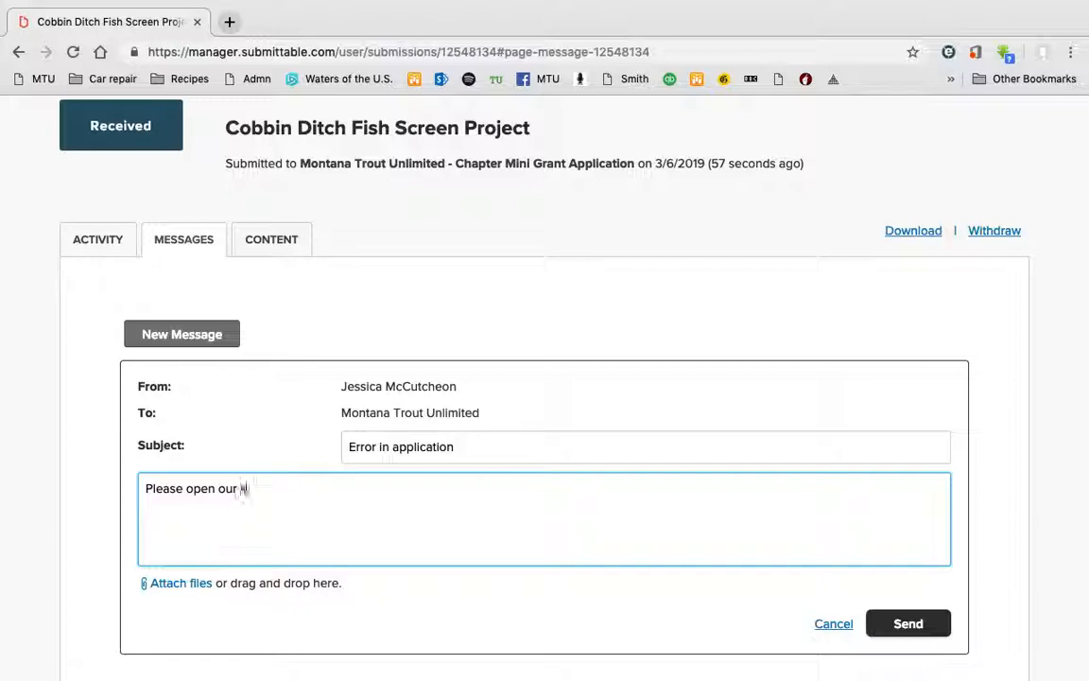
type(" submission t")
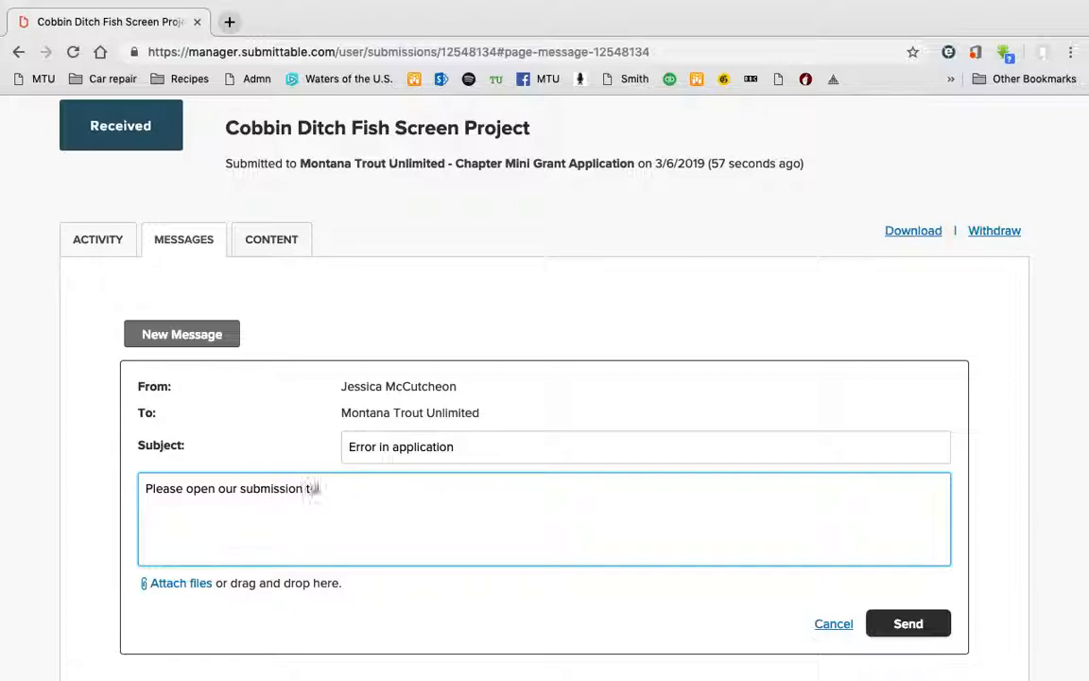
type("o editing.")
left_click(913, 634)
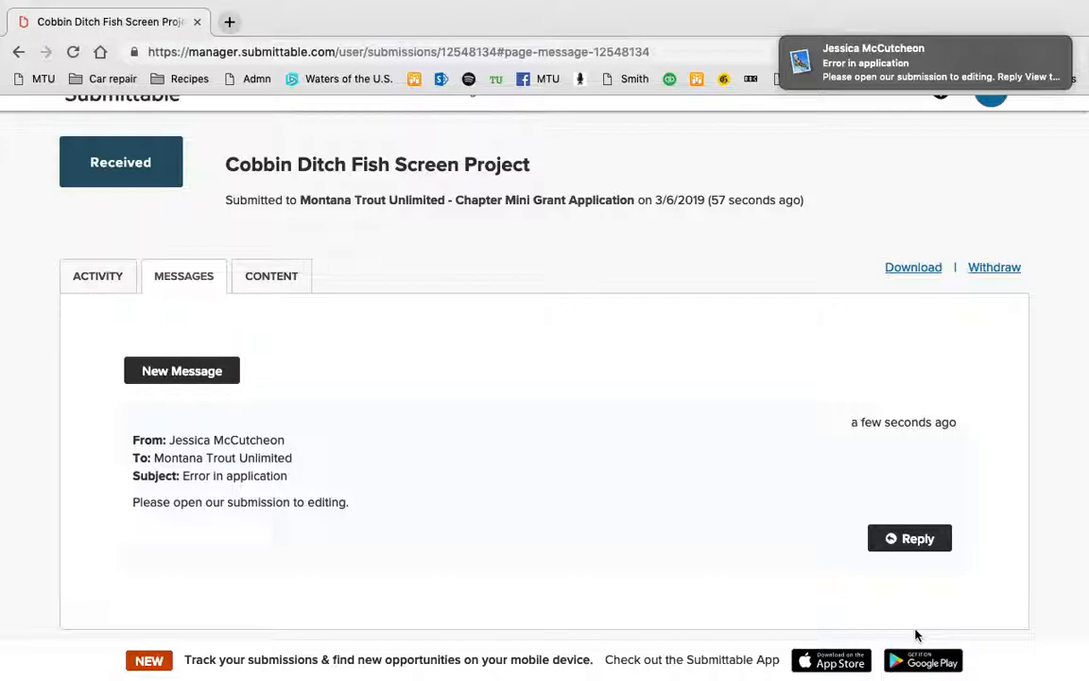
Switch to the Activity history listing the automatic thank-you response and the submission entry.
mouse_move(930, 62)
left_click(76, 275)
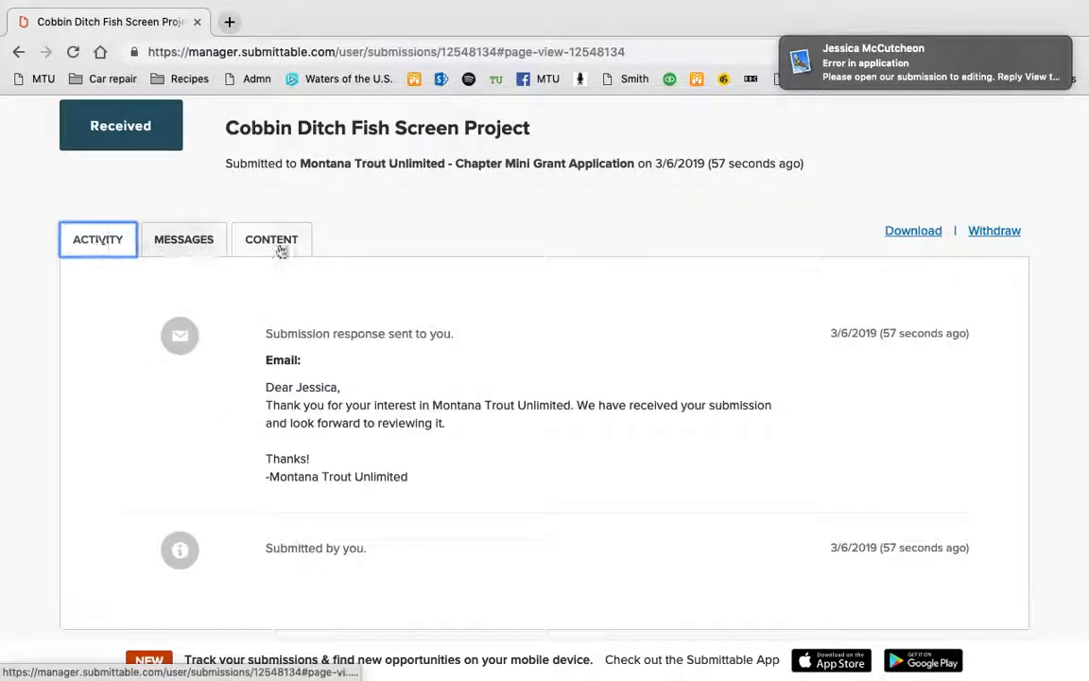
scroll(563, 287, "up", 2)
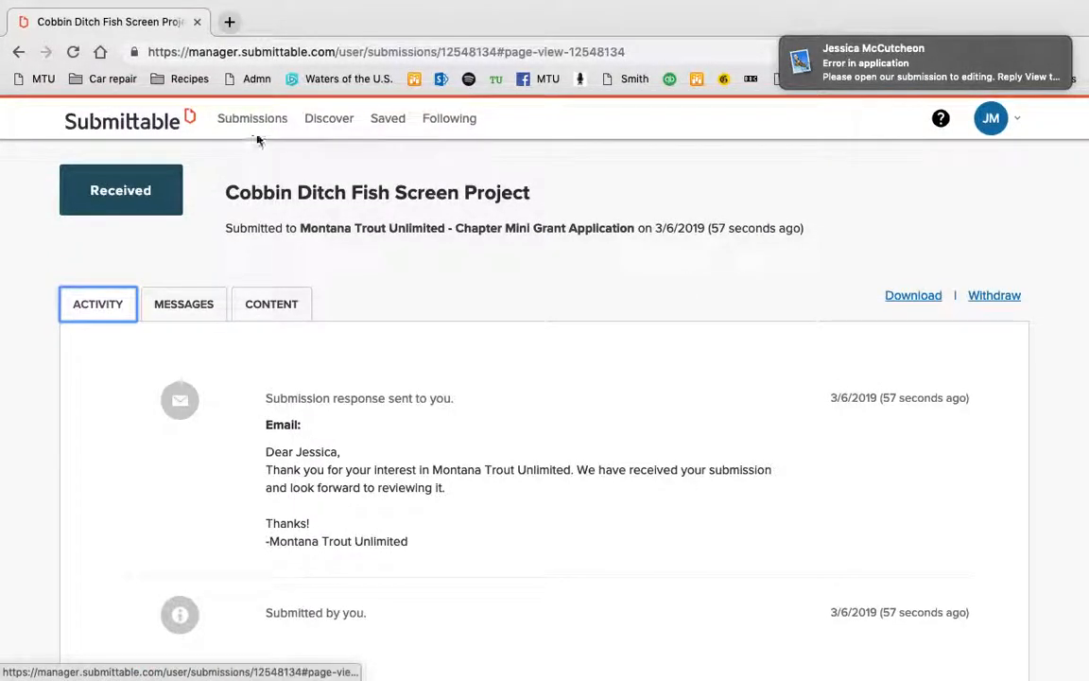
left_click(1019, 121)
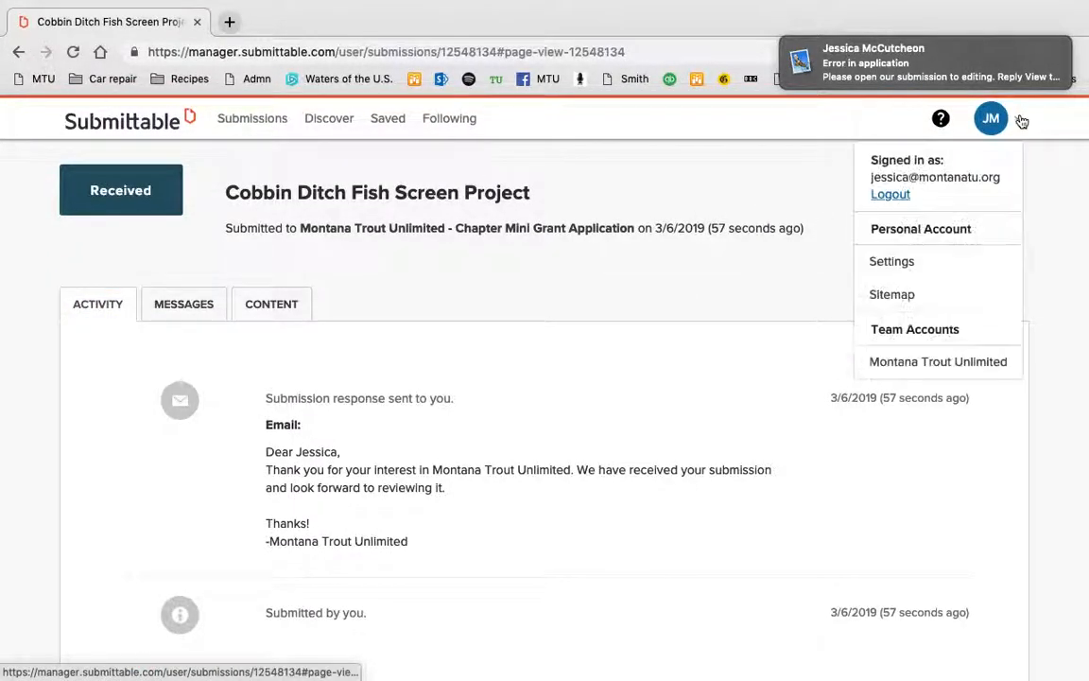
scroll(1047, 304, "down", 2)
left_click(1049, 299)
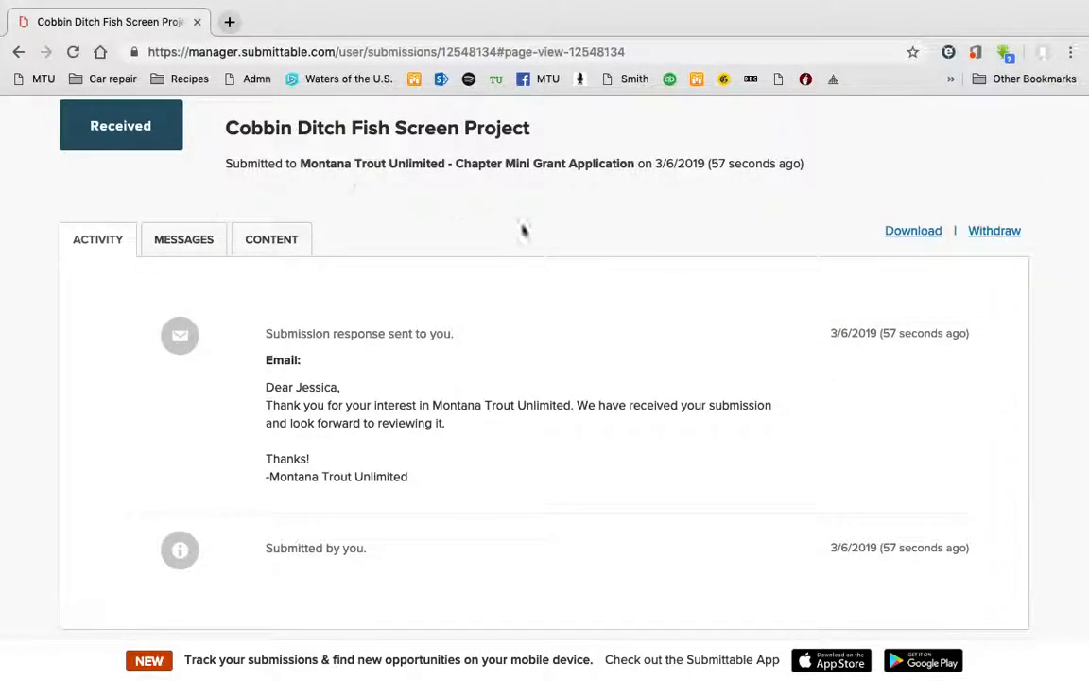
scroll(522, 231, "up", 2)
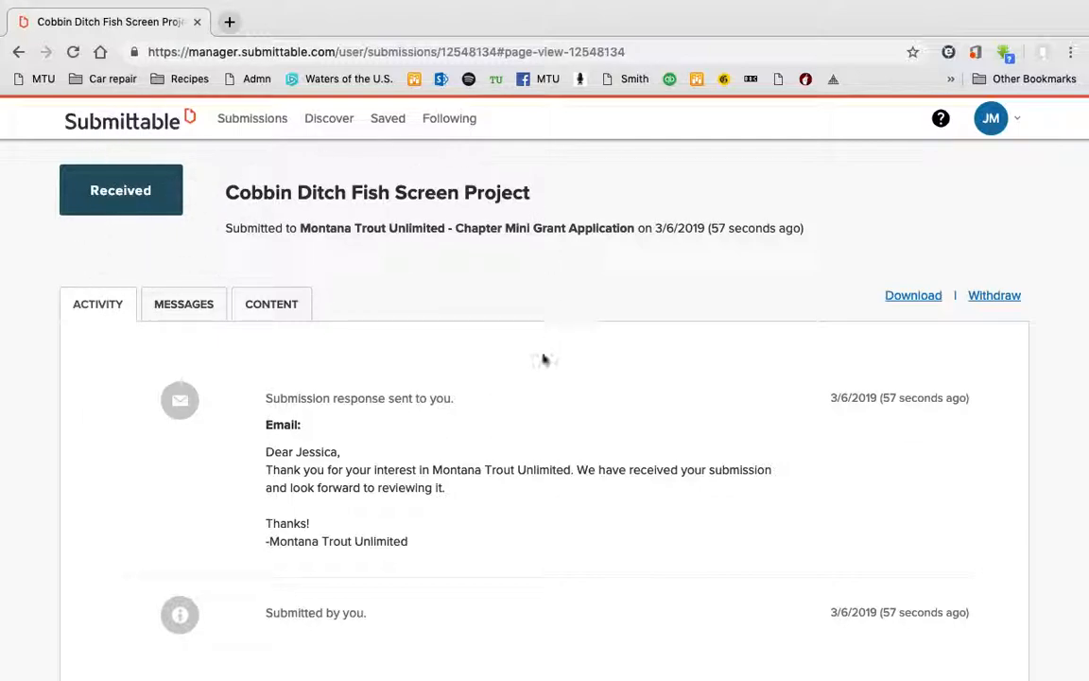
scroll(548, 392, "up", 1)
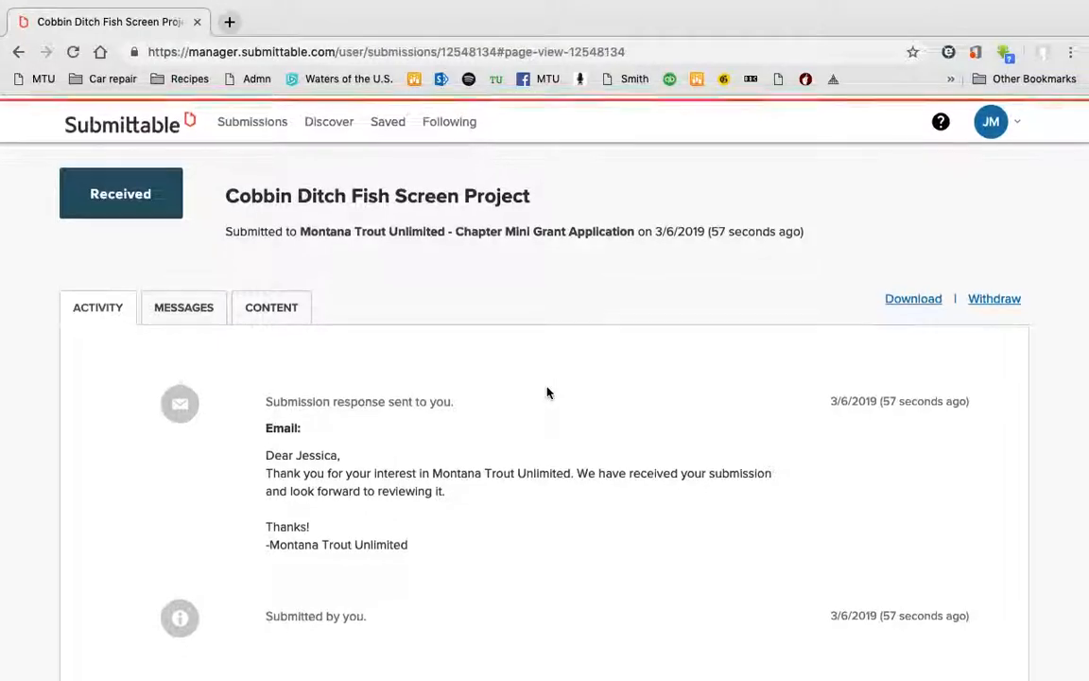
scroll(547, 392, "down", 2)
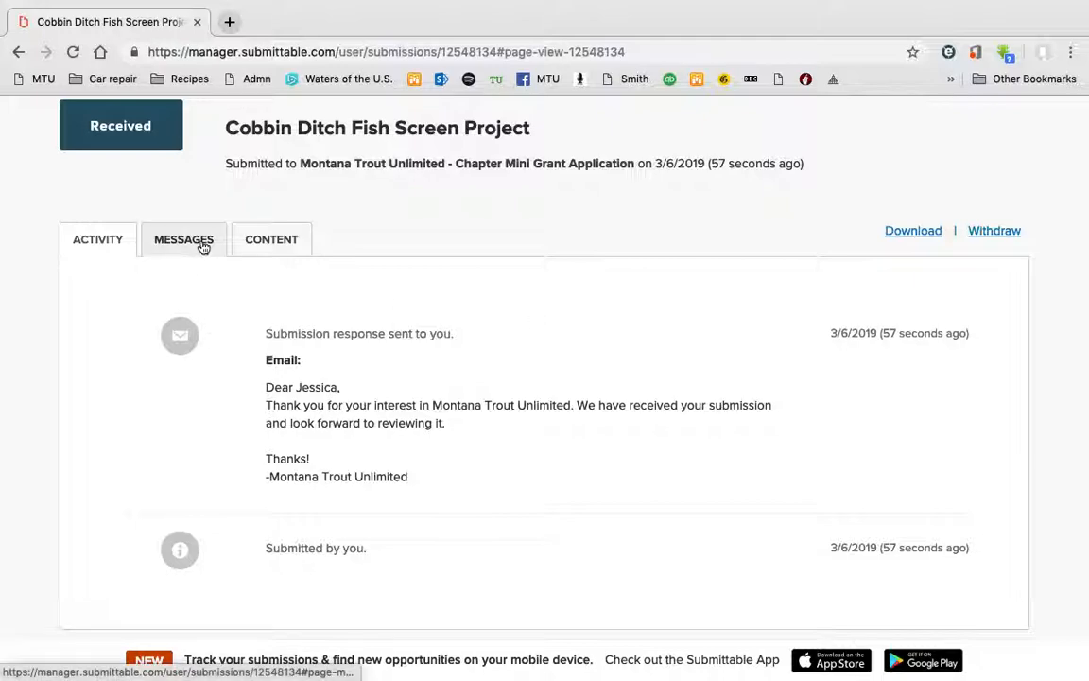
Show the Content tab and scroll through the submitted answers from Project Title onward.
left_click(273, 239)
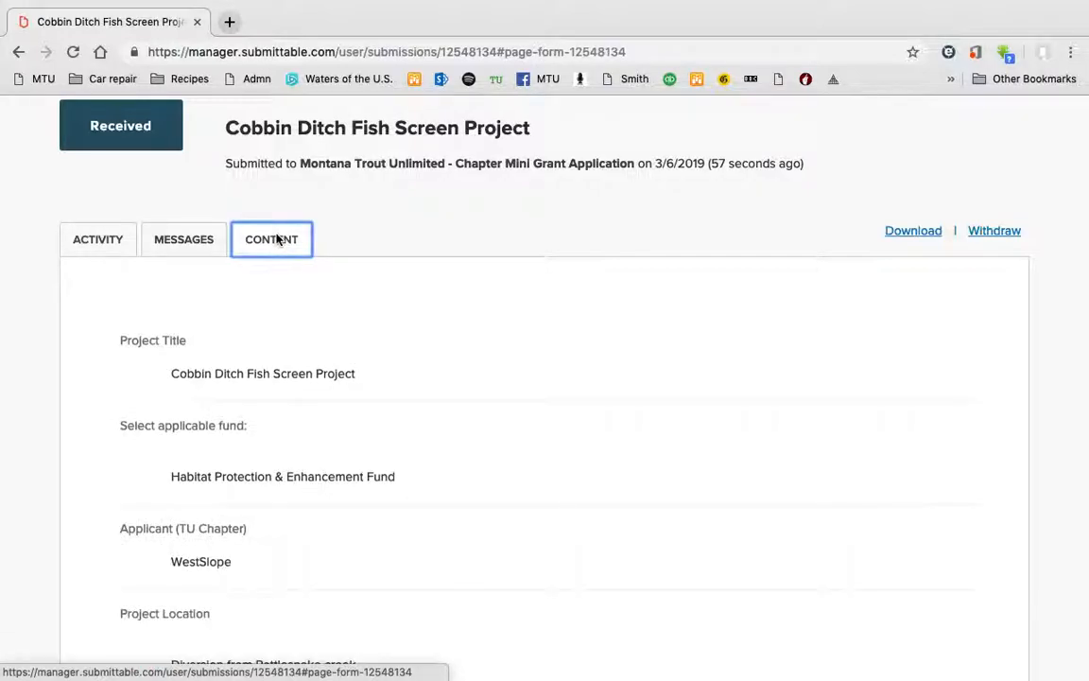
scroll(668, 469, "down", 10)
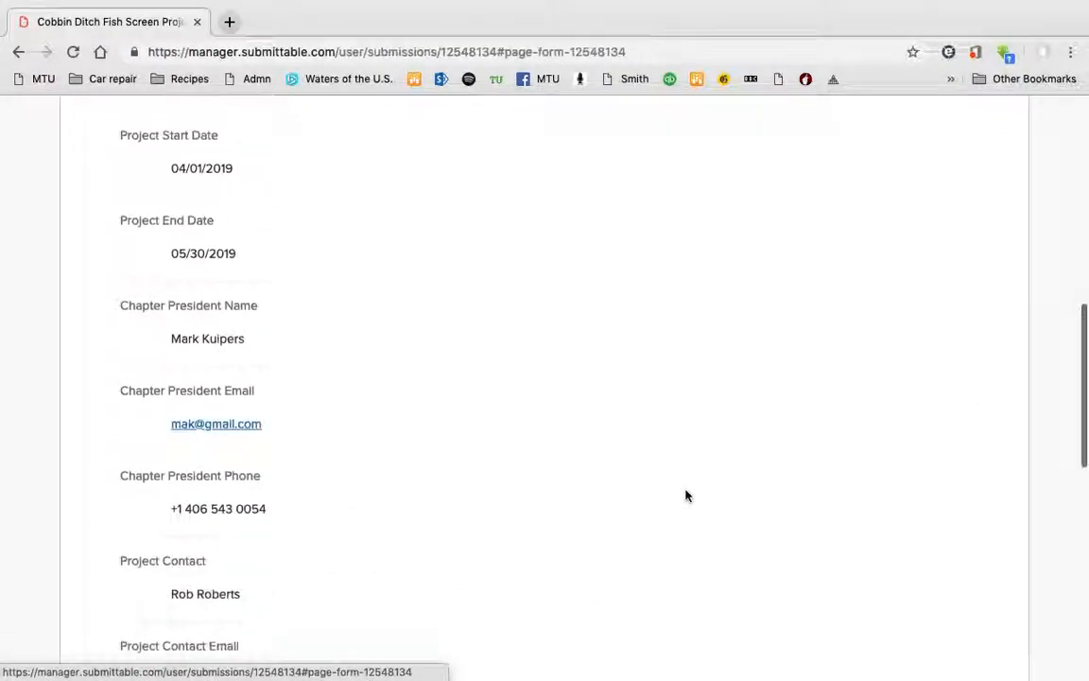
scroll(687, 495, "down", 10)
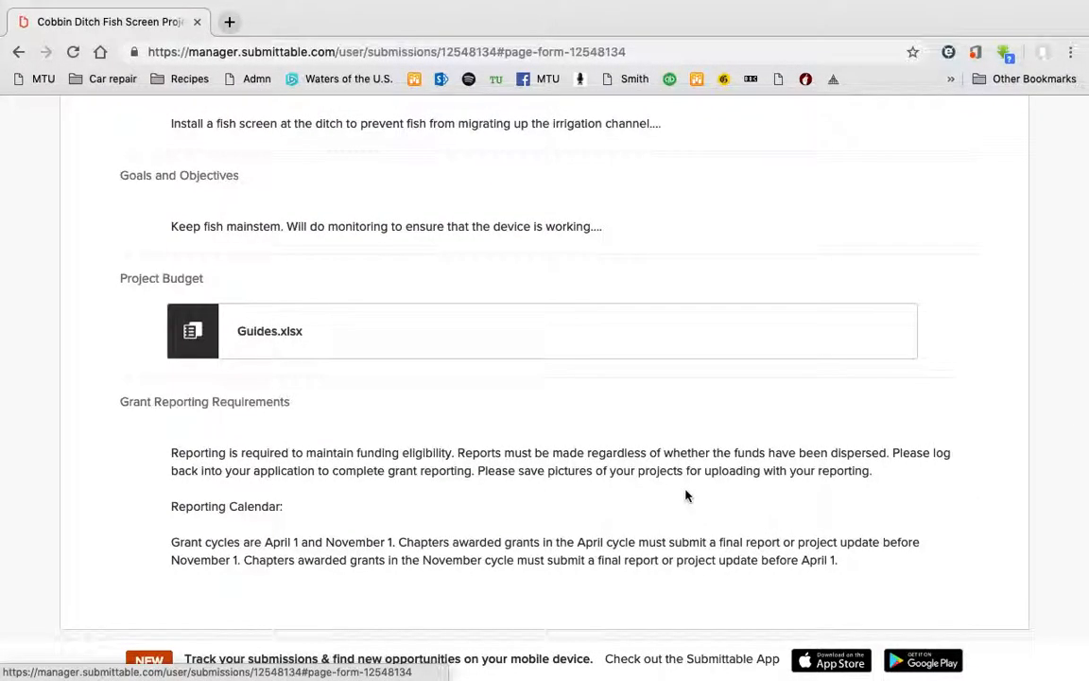
scroll(686, 495, "up", 20)
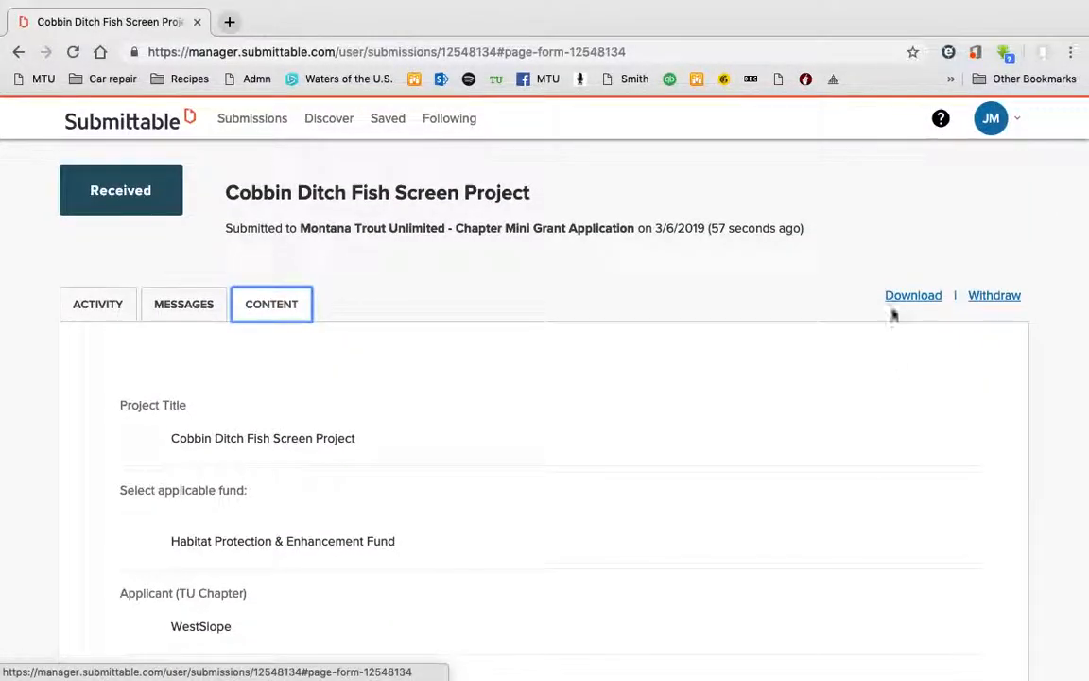
Start a submission summary download, cancel the Save As dialog, and check the Guides.xlsx budget entry.
left_click(913, 296)
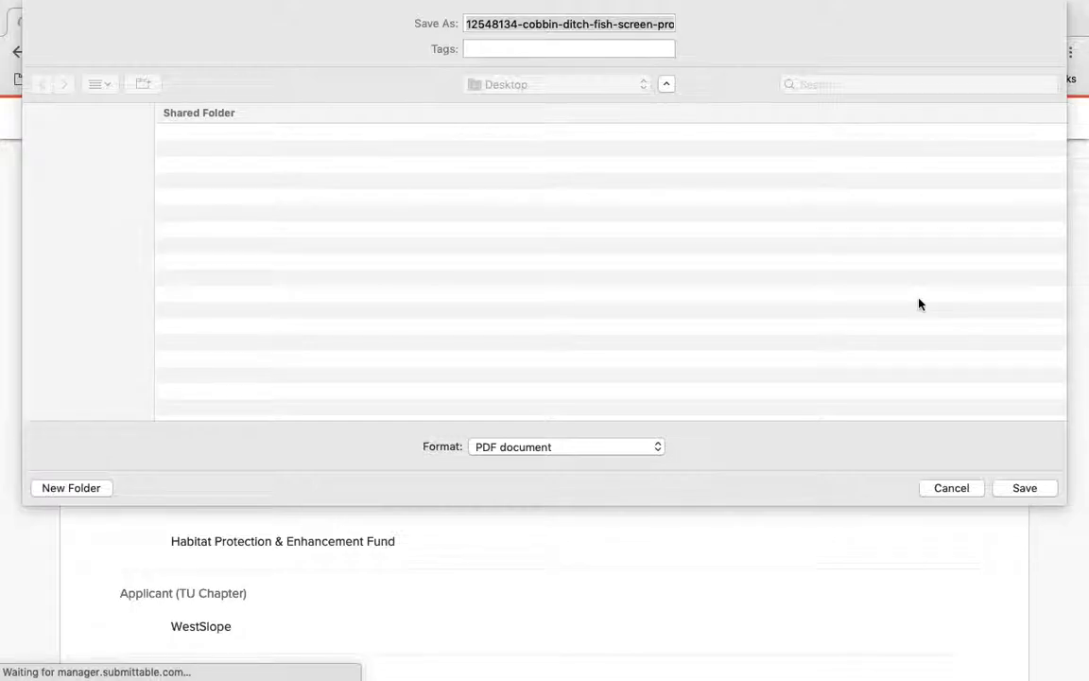
left_click(951, 488)
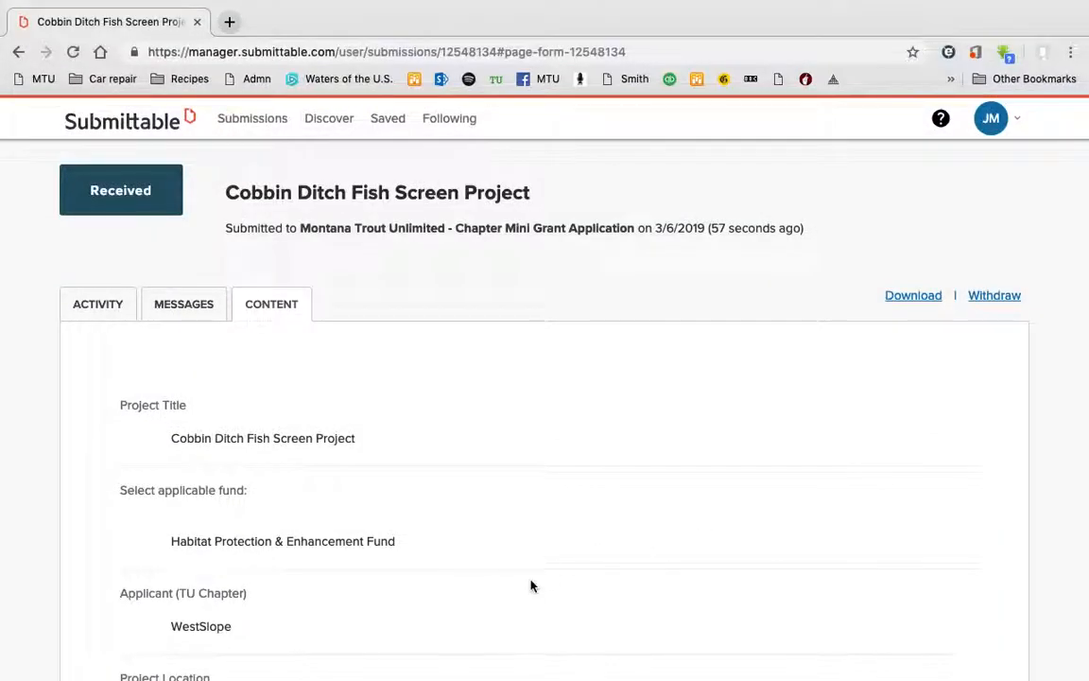
scroll(531, 583, "down", 5)
scroll(530, 586, "down", 10)
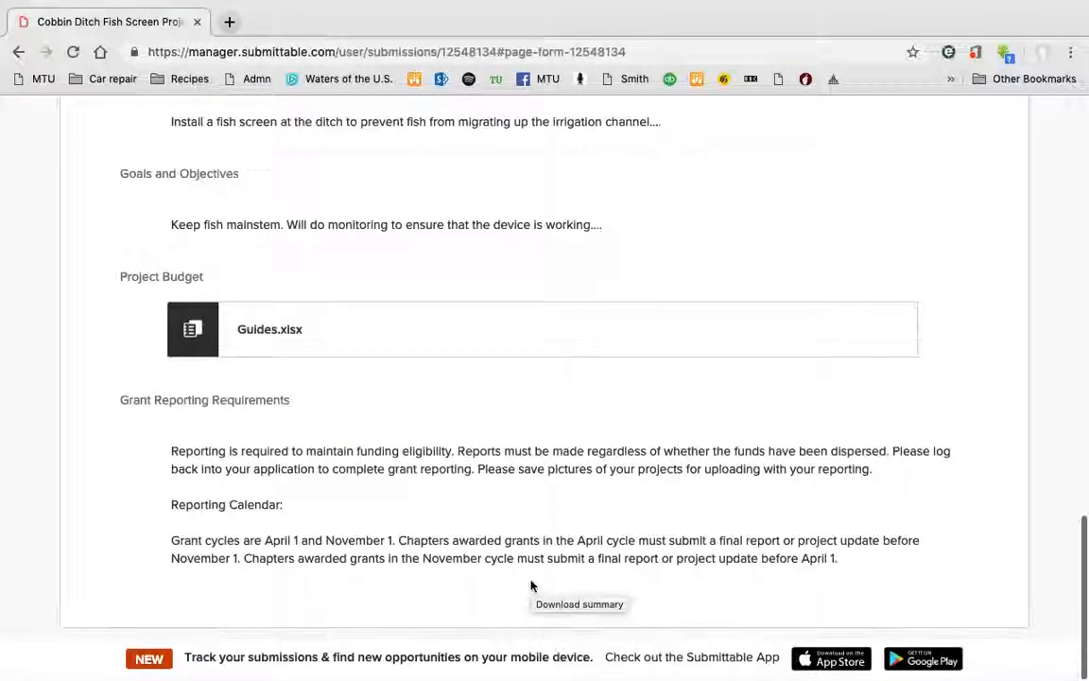
scroll(531, 586, "up", 15)
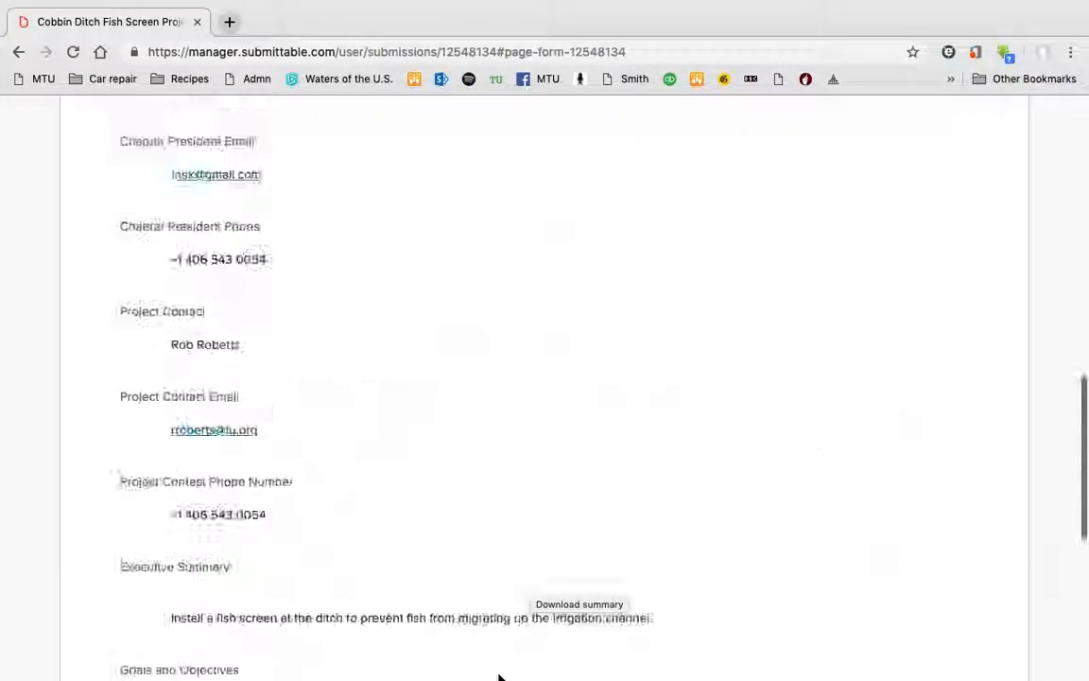
Switch the Cobbin Ditch submission back to Activity, showing the thank-you response and submission entry.
mouse_move(21, 437)
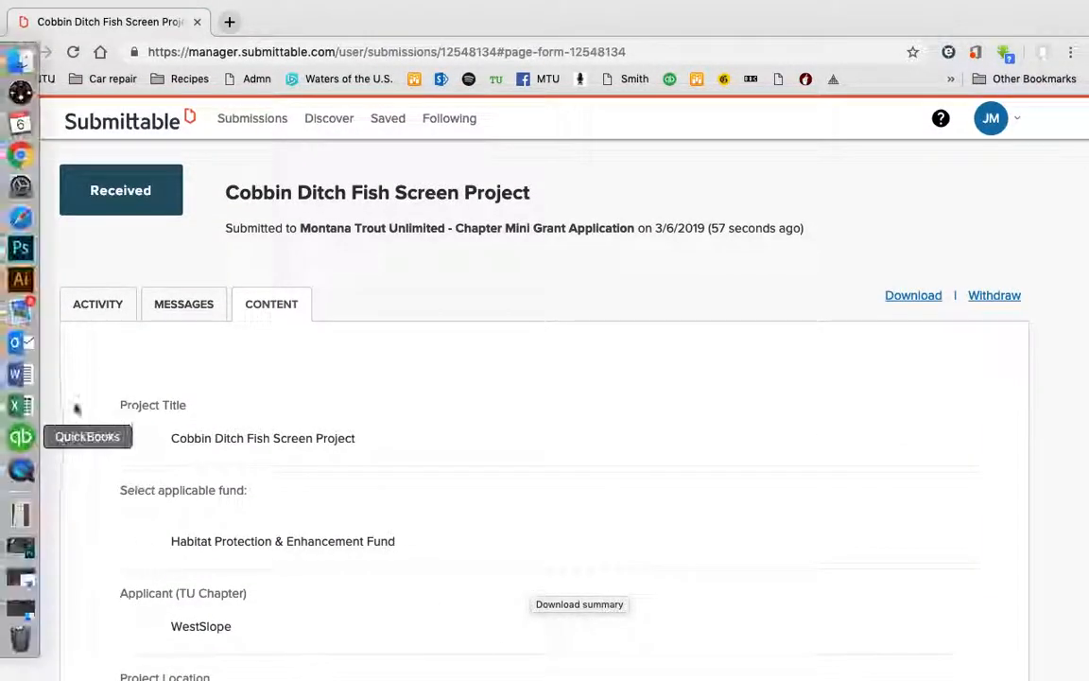
left_click(106, 308)
scroll(666, 398, "up", 1)
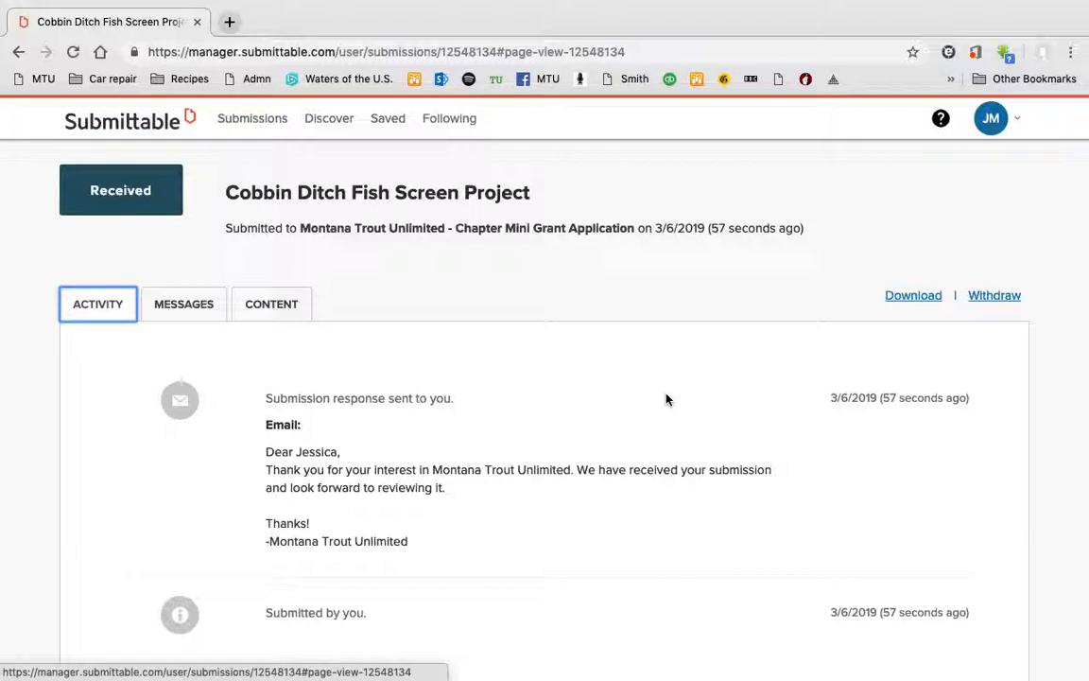
mouse_move(366, 4)
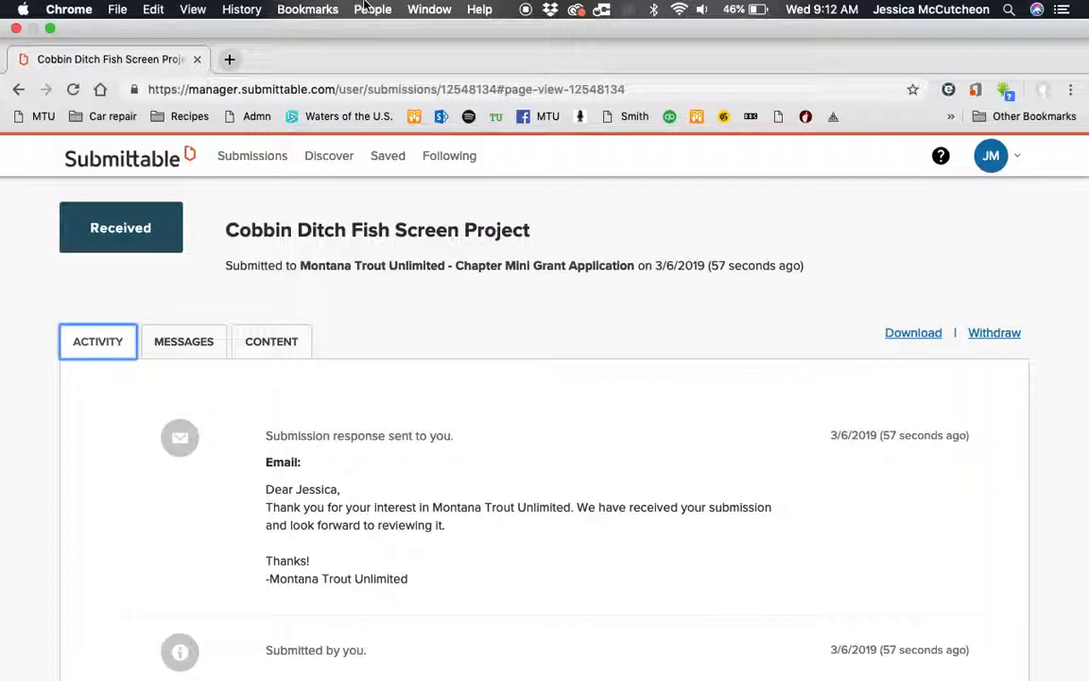